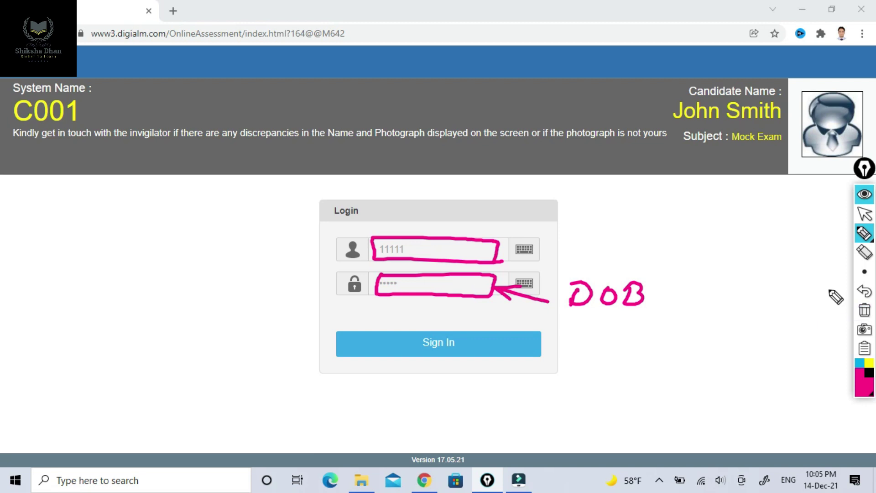
# Step: Erase the pen marks around the login fields and sign in to the mock exam
pyautogui.click(864, 310)
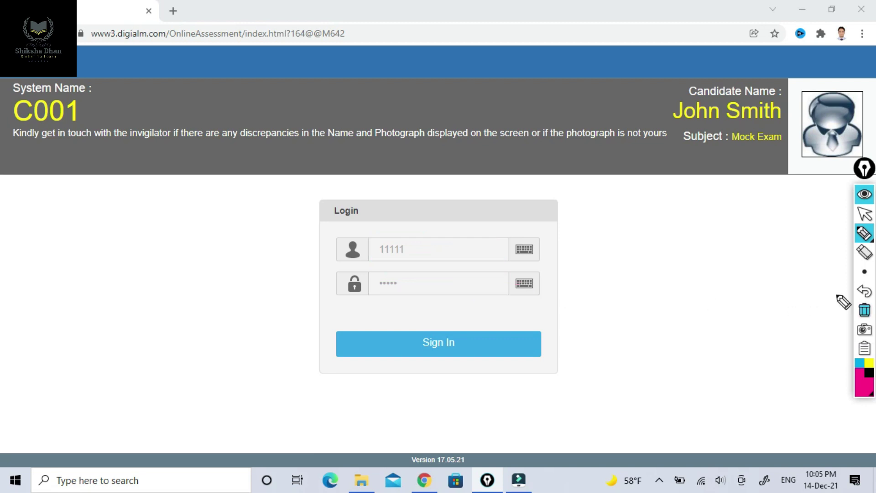
pyautogui.click(864, 213)
pyautogui.click(438, 351)
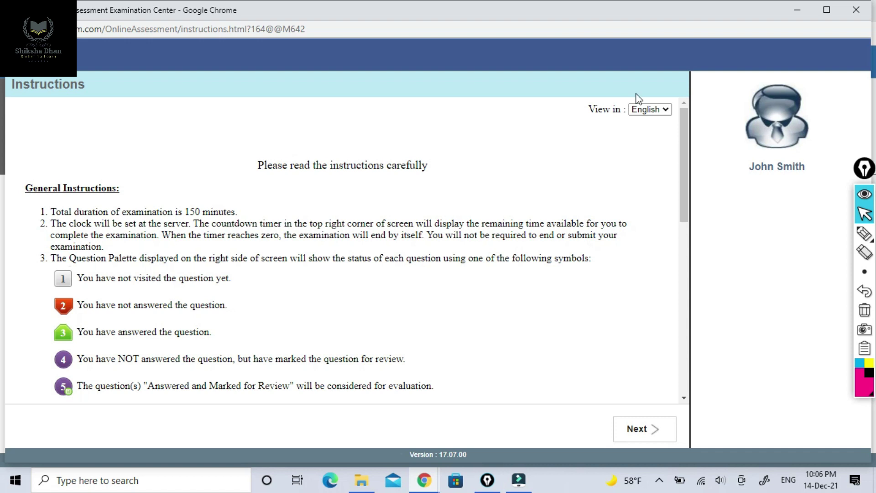
# Step: Circle the instructions' view language selector with the pen, draw an arrow pointing at it, and erase the marks
pyautogui.click(863, 233)
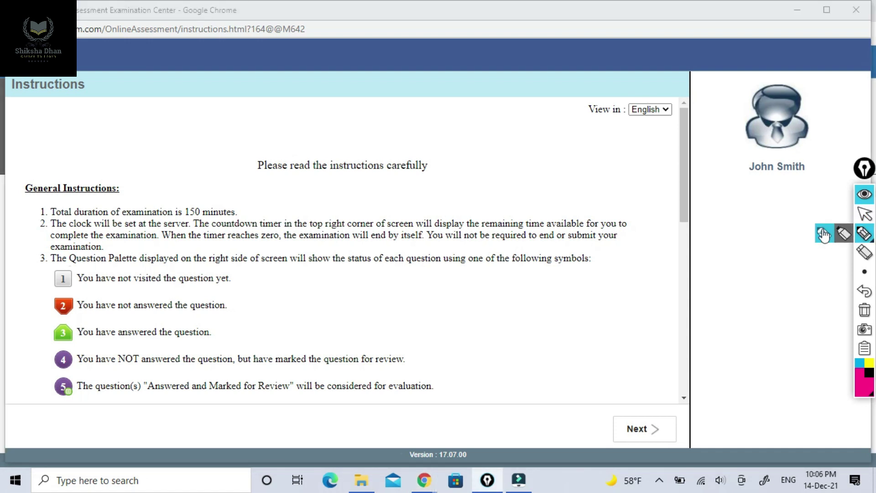
pyautogui.moveTo(615, 89)
pyautogui.mouseDown()
pyautogui.moveTo(648, 89)
pyautogui.moveTo(578, 96)
pyautogui.moveTo(633, 80)
pyautogui.mouseUp()
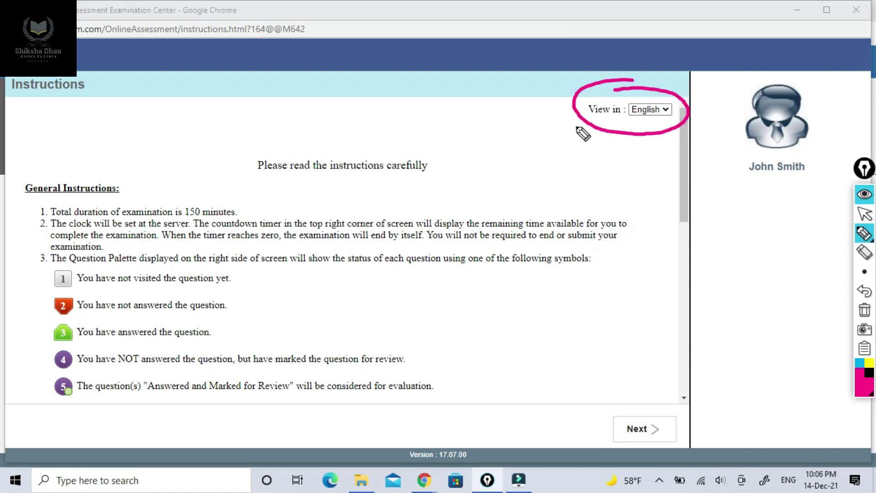
pyautogui.moveTo(669, 131); pyautogui.dragTo(711, 159)
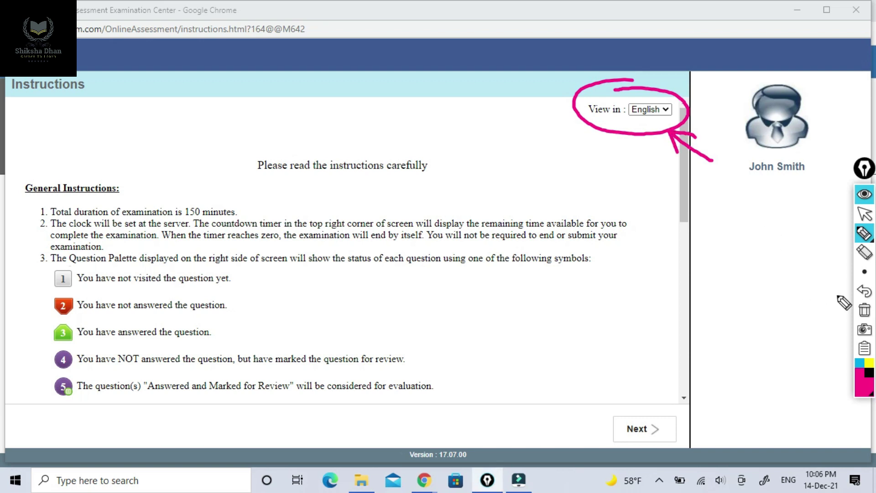
pyautogui.click(864, 309)
pyautogui.click(863, 218)
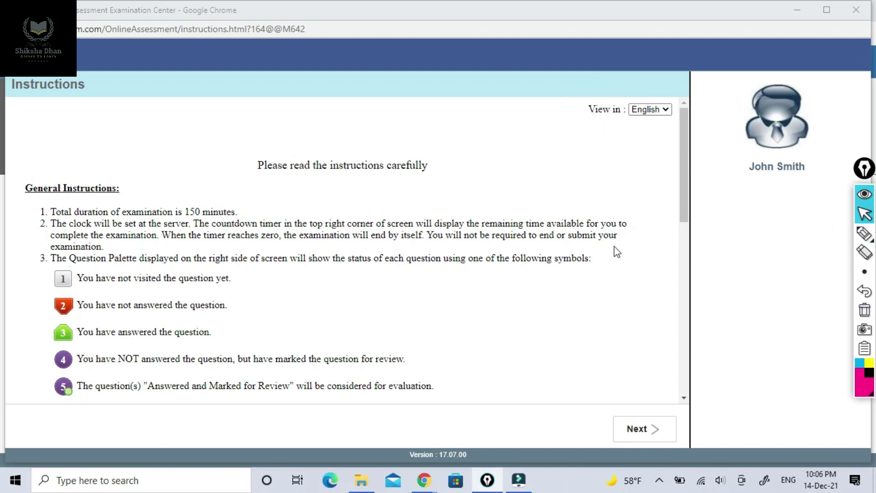
# Step: Display the general instructions in Hindi and briefly highlight the 150-minute duration in the first item
pyautogui.click(666, 110)
pyautogui.click(654, 147)
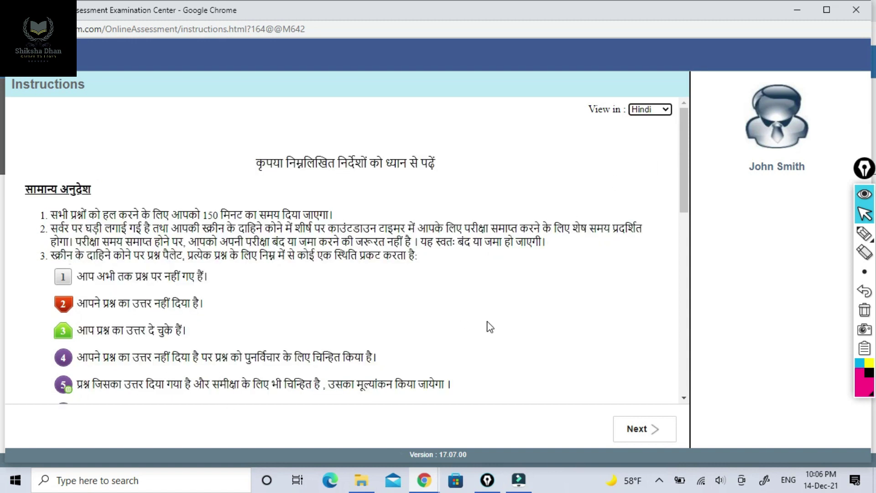
pyautogui.moveTo(201, 214); pyautogui.dragTo(231, 214)
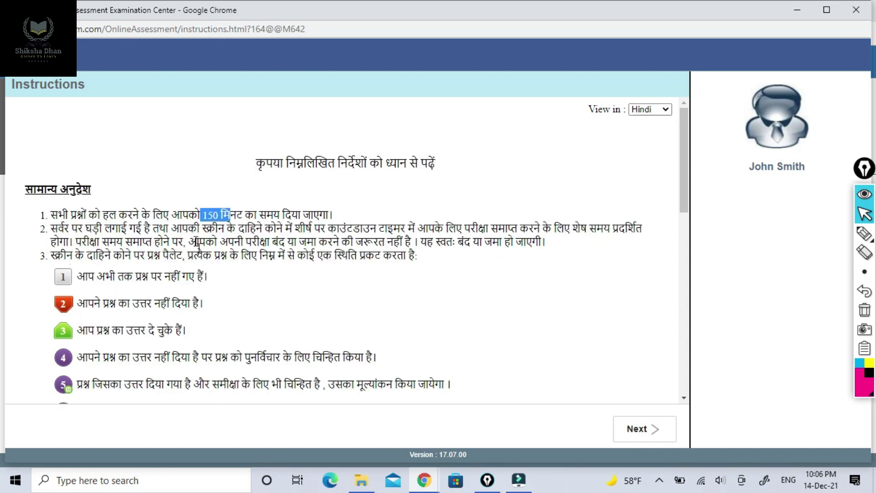
pyautogui.click(262, 296)
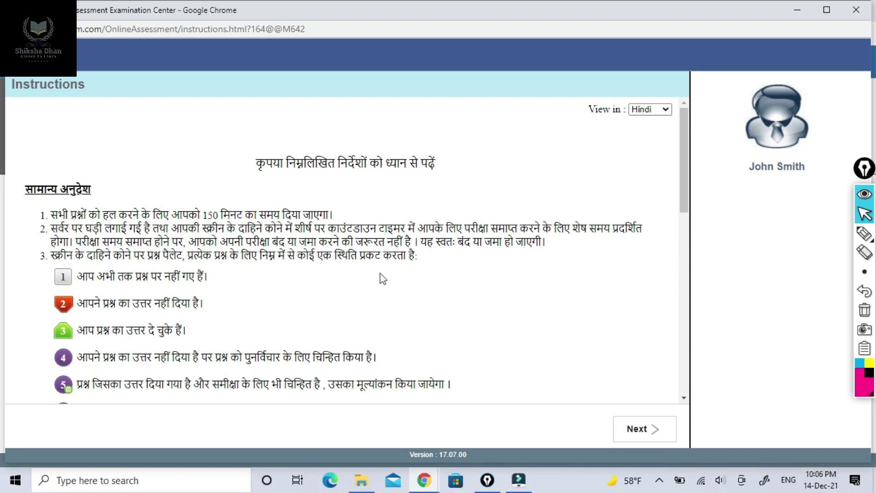
# Step: Review the remaining Hindi instructions and continue to the other important instructions
pyautogui.scroll(-4, 383, 279)
pyautogui.scroll(-8, 385, 279)
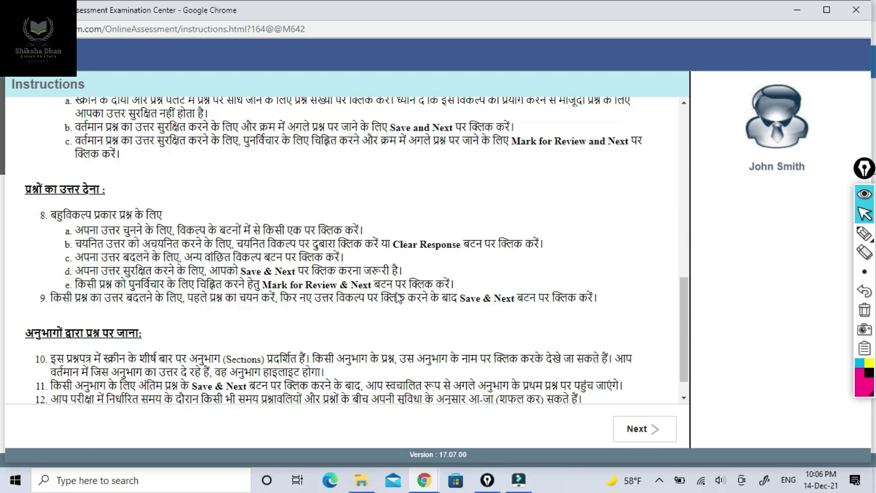
pyautogui.scroll(10, 401, 315)
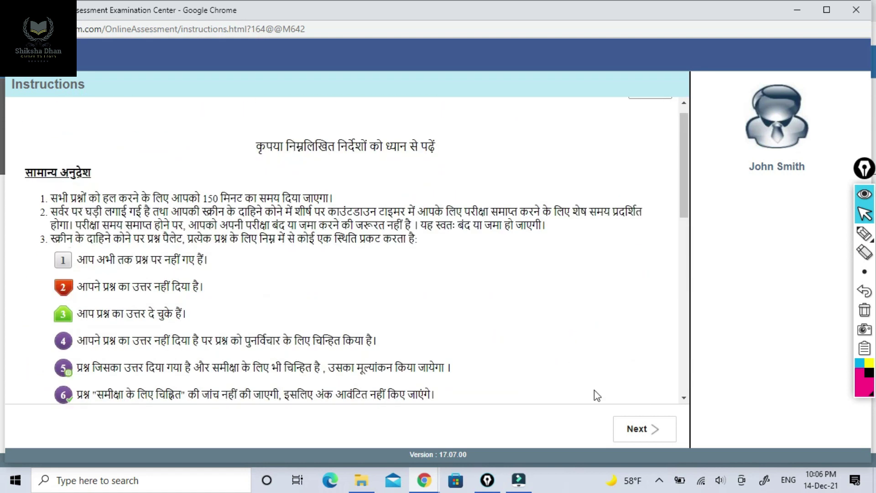
pyautogui.click(641, 431)
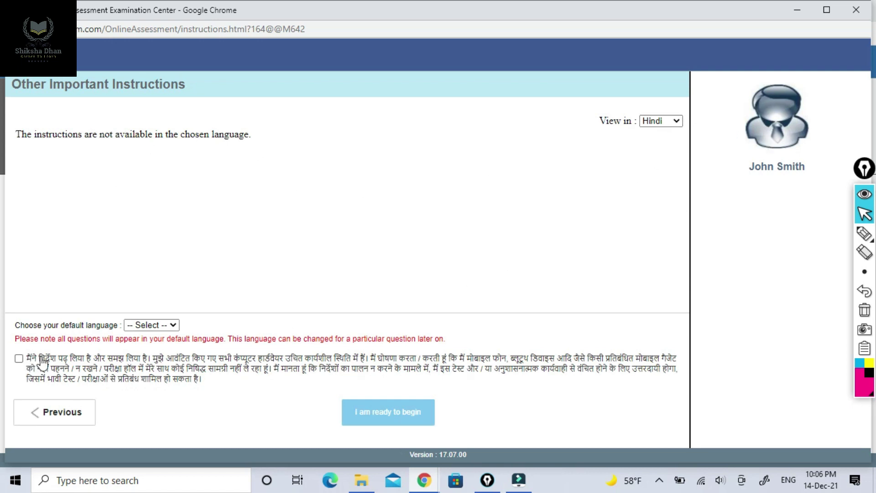
# Step: Circle the default language choice with the pen, draw an arrow pointing at it, and erase the marks
pyautogui.click(864, 233)
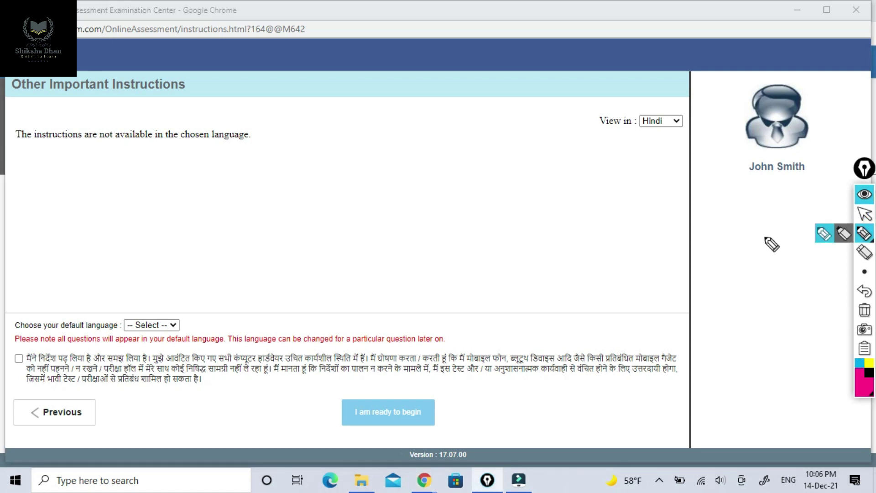
pyautogui.moveTo(53, 306)
pyautogui.mouseDown()
pyautogui.moveTo(176, 305)
pyautogui.moveTo(33, 347)
pyautogui.moveTo(94, 298)
pyautogui.mouseUp()
pyautogui.moveTo(194, 266)
pyautogui.mouseDown()
pyautogui.moveTo(165, 301)
pyautogui.moveTo(192, 295)
pyautogui.mouseUp()
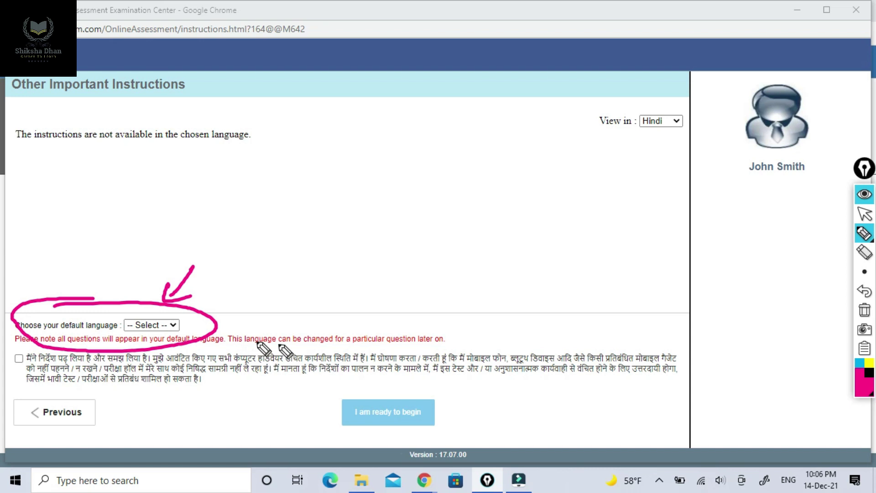
pyautogui.click(864, 311)
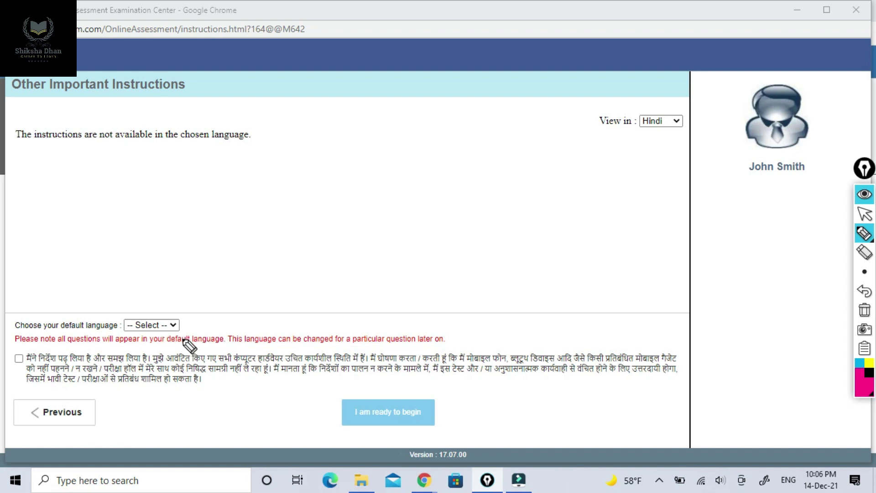
pyautogui.click(864, 213)
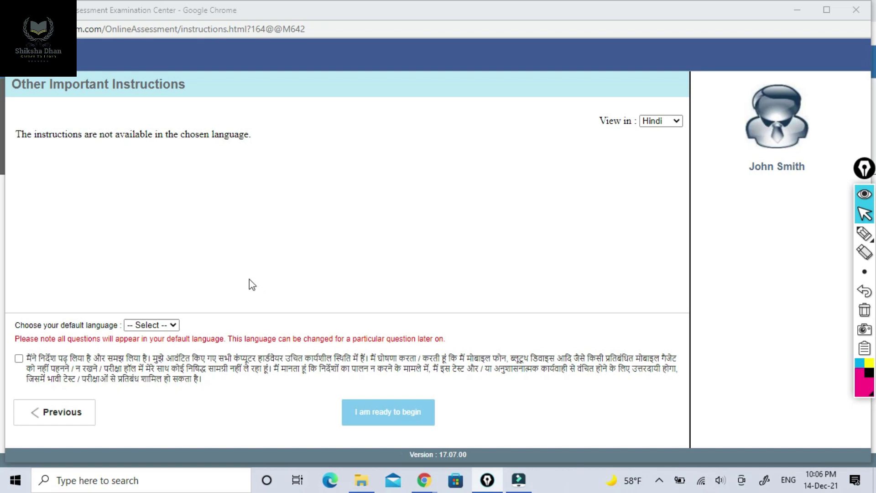
# Step: Set the default exam language to Hindi, accept the candidate declaration, and begin the exam
pyautogui.click(173, 325)
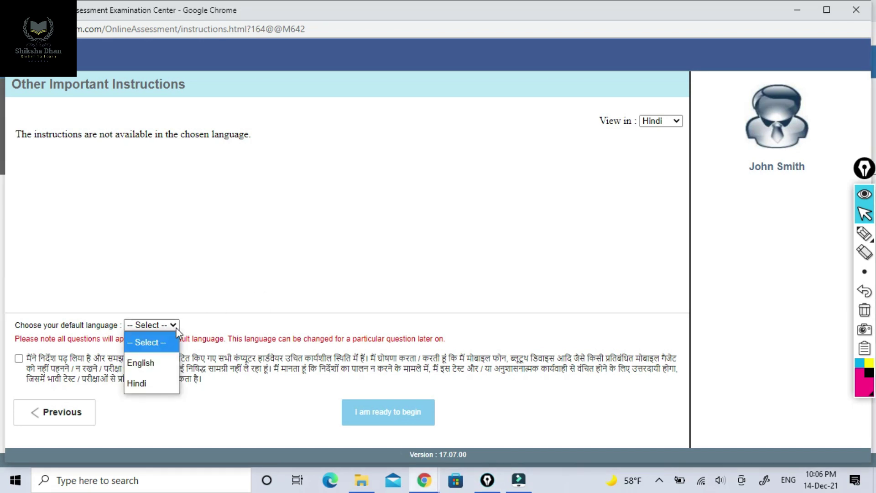
pyautogui.click(153, 383)
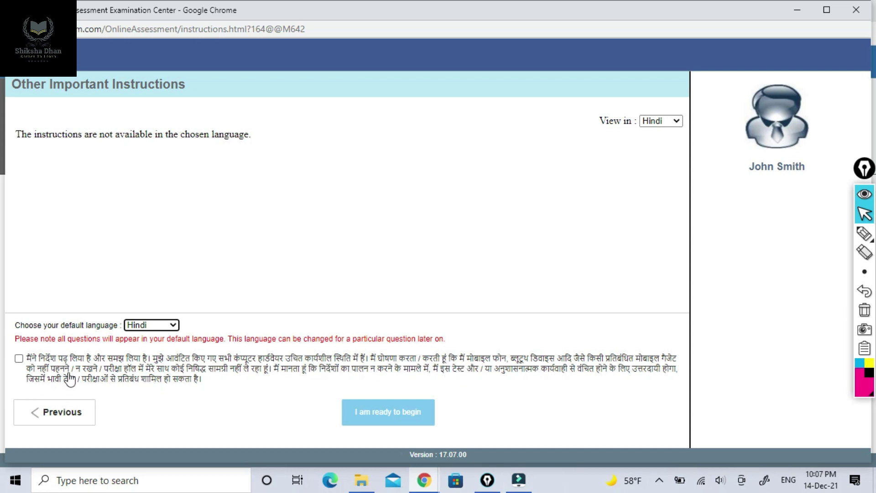
pyautogui.click(19, 358)
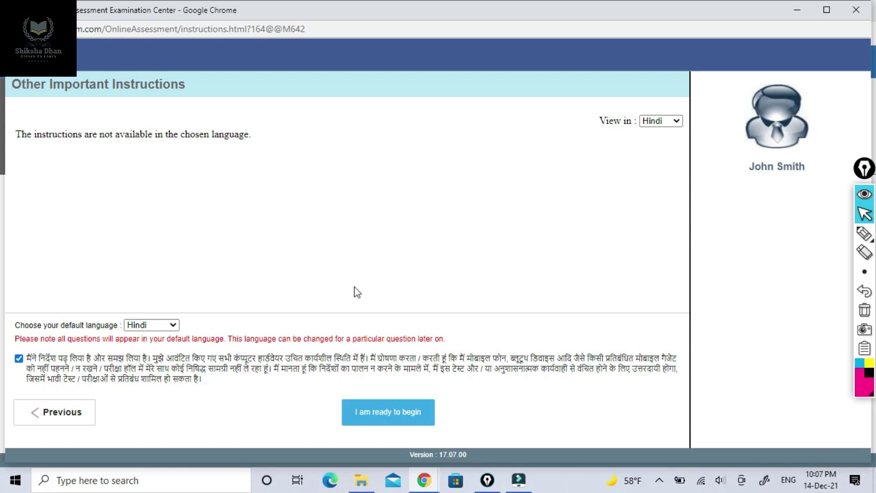
pyautogui.click(403, 420)
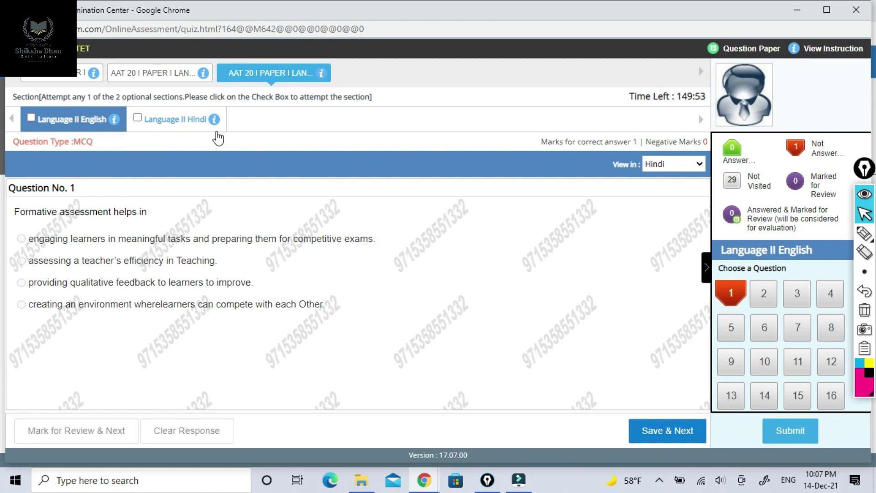
# Step: Circle the optional Language II English and Language II Hindi sections with the pen, and erase the marks
pyautogui.click(864, 234)
pyautogui.moveTo(54, 103)
pyautogui.mouseDown()
pyautogui.moveTo(100, 100)
pyautogui.moveTo(44, 145)
pyautogui.moveTo(78, 105)
pyautogui.mouseUp()
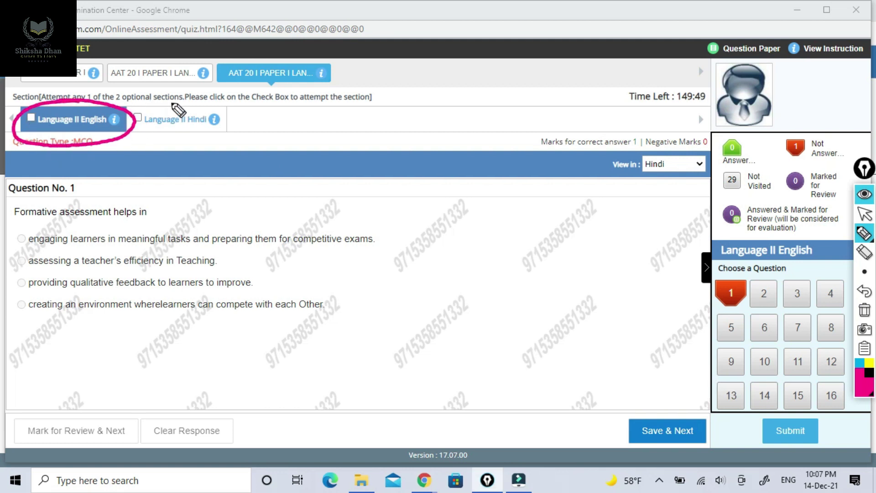
pyautogui.moveTo(150, 102); pyautogui.dragTo(194, 145)
pyautogui.moveTo(128, 136); pyautogui.dragTo(151, 104)
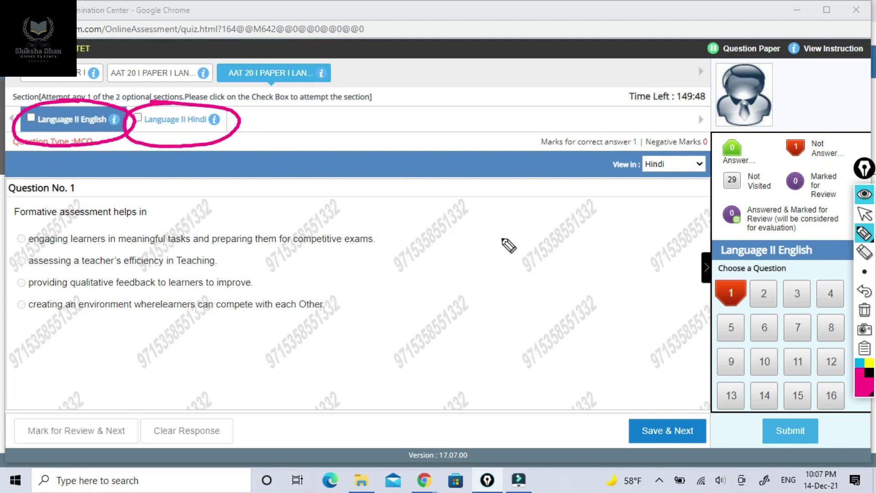
pyautogui.click(864, 310)
pyautogui.click(864, 213)
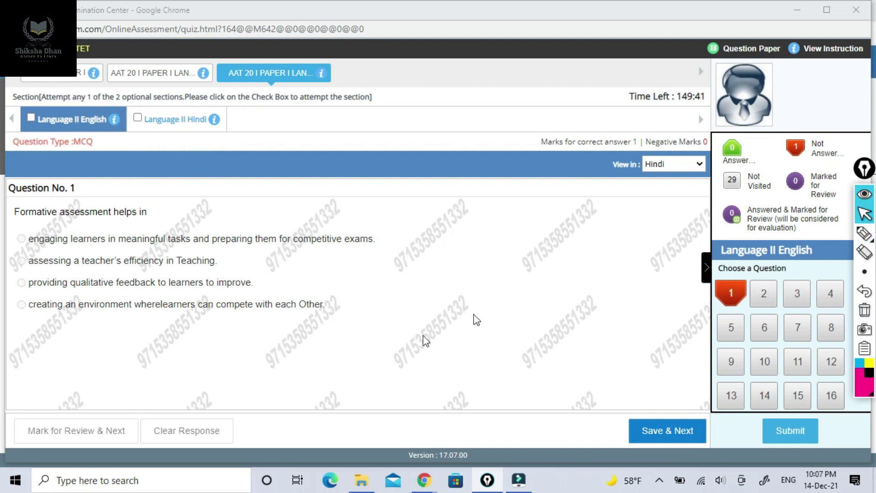
# Step: Circle each of the three Paper I groups above the sections with the pen, and erase the marks
pyautogui.click(864, 234)
pyautogui.moveTo(279, 53)
pyautogui.mouseDown()
pyautogui.moveTo(319, 94)
pyautogui.moveTo(267, 54)
pyautogui.mouseUp()
pyautogui.moveTo(153, 53)
pyautogui.mouseDown()
pyautogui.moveTo(105, 73)
pyautogui.moveTo(23, 75)
pyautogui.mouseUp()
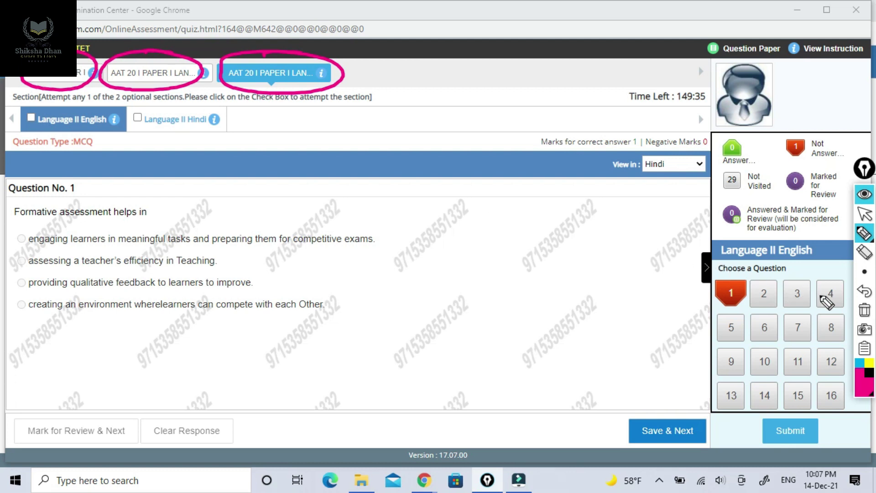
pyautogui.click(864, 309)
pyautogui.click(863, 213)
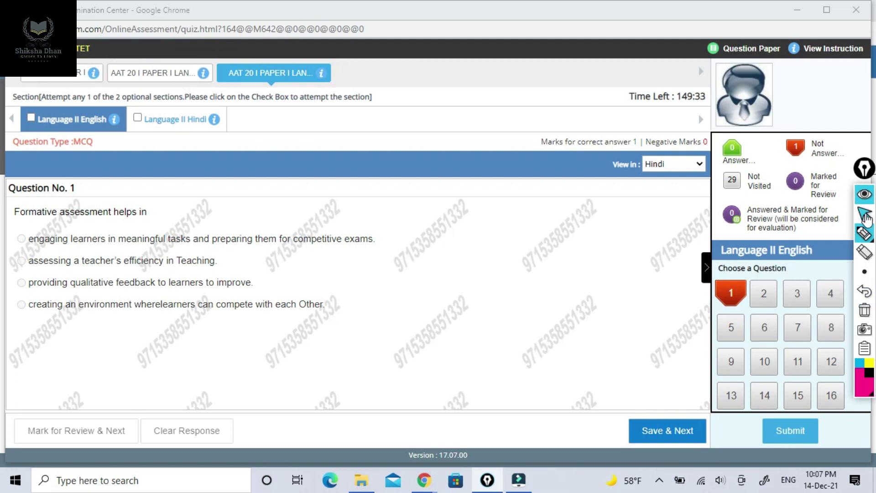
# Step: Open the first Paper I group, look at its Mathematics and Environmental Studies sections, and return to the Child Development section
pyautogui.click(68, 77)
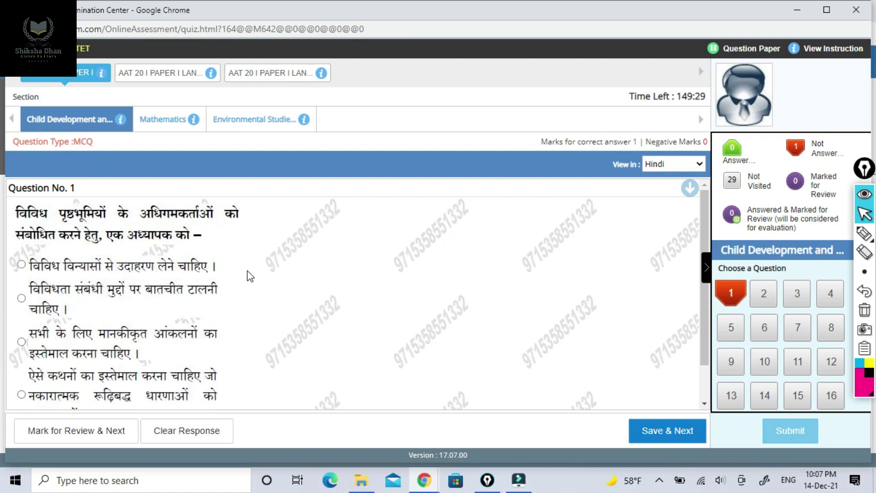
pyautogui.click(169, 127)
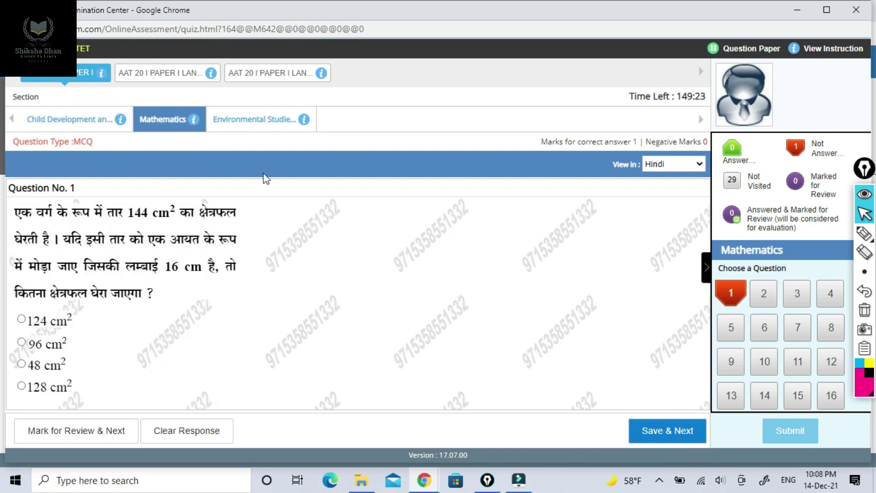
pyautogui.click(262, 126)
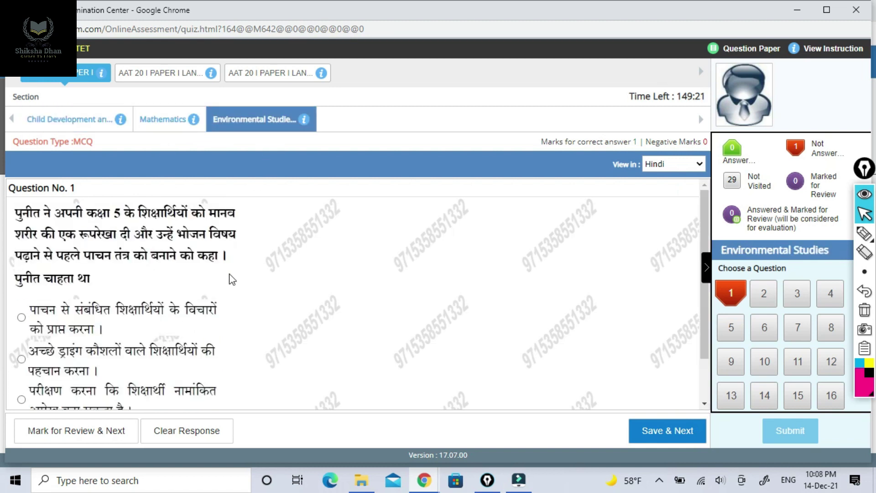
pyautogui.click(69, 122)
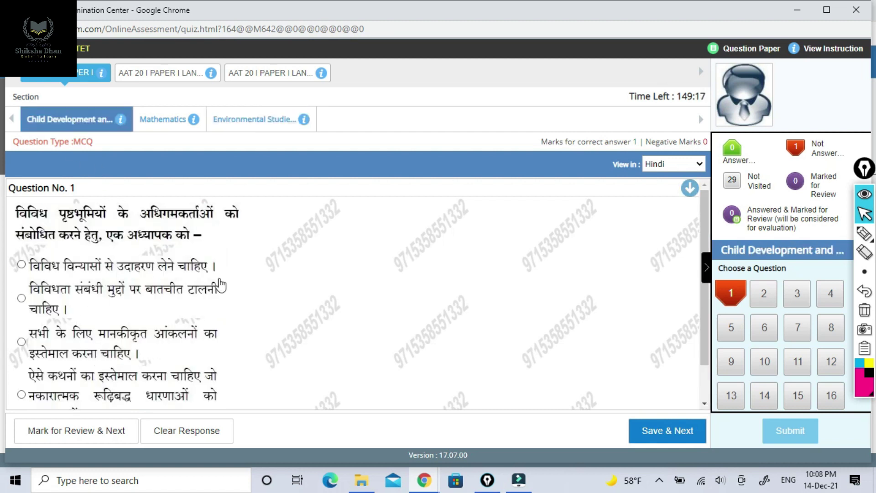
# Step: Choose the second answer option for Question 1 of the Child Development section
pyautogui.click(21, 298)
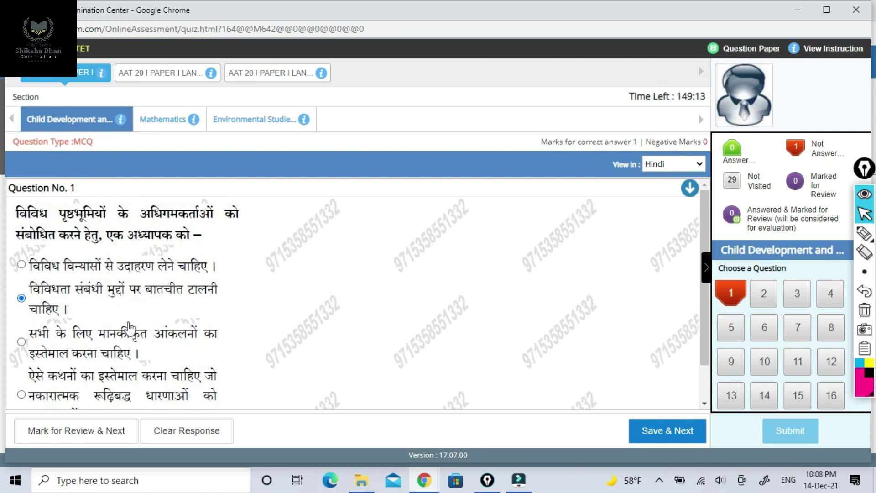
pyautogui.scroll(-1, 128, 349)
pyautogui.scroll(1, 130, 328)
# Step: Mark the blue down-arrow control of Question 1 with a pen circle and arrow, erase the marks, and jump to the question's end
pyautogui.click(864, 233)
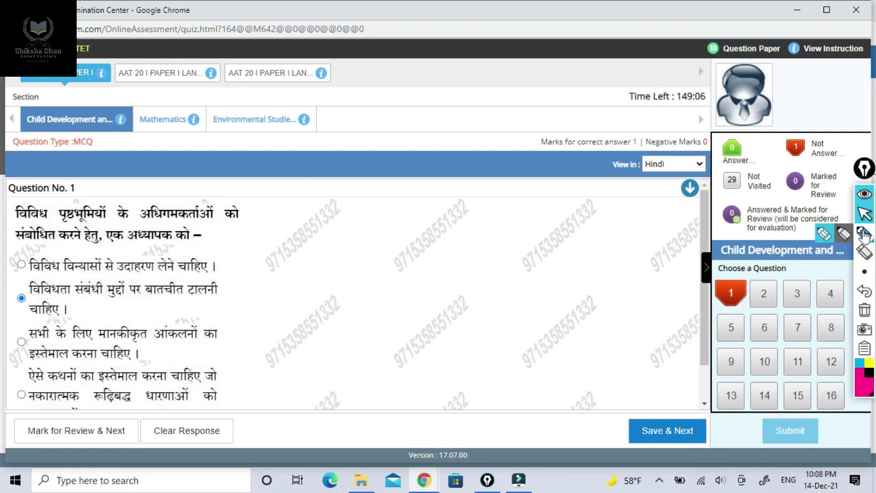
pyautogui.click(824, 233)
pyautogui.moveTo(678, 169); pyautogui.dragTo(703, 160)
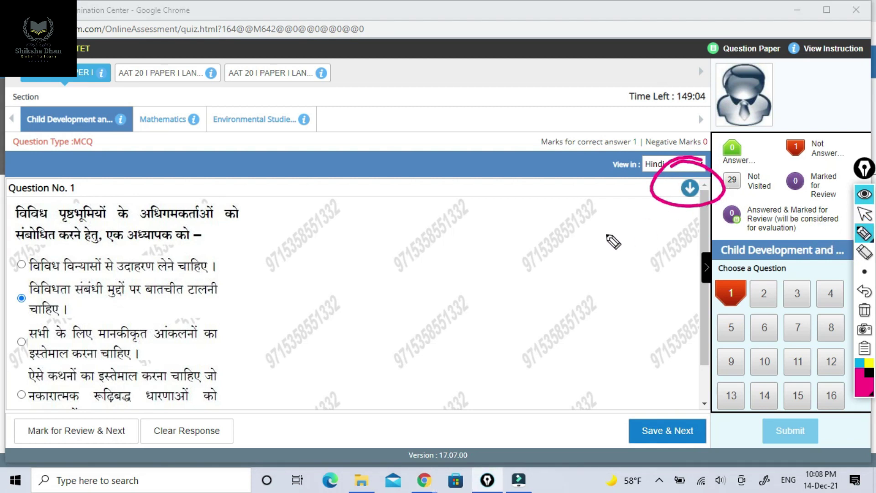
pyautogui.moveTo(590, 197)
pyautogui.mouseDown()
pyautogui.moveTo(650, 188)
pyautogui.moveTo(625, 205)
pyautogui.mouseUp()
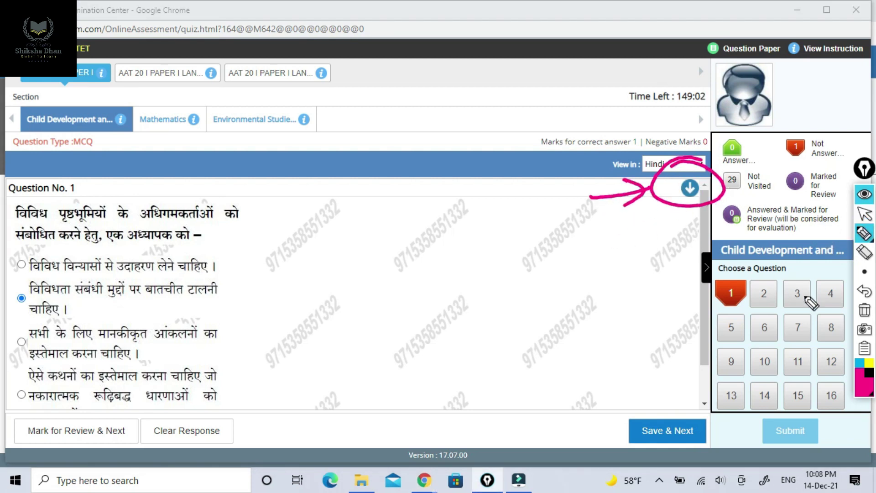
pyautogui.click(864, 310)
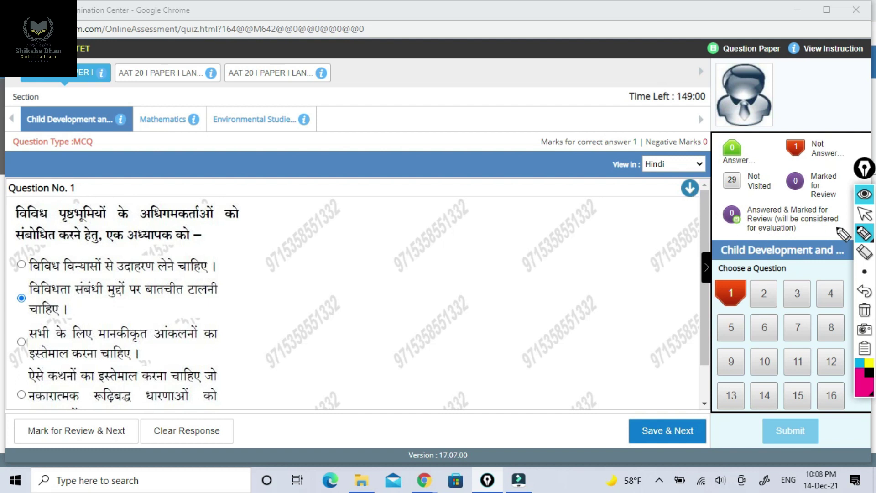
pyautogui.click(865, 213)
pyautogui.click(690, 187)
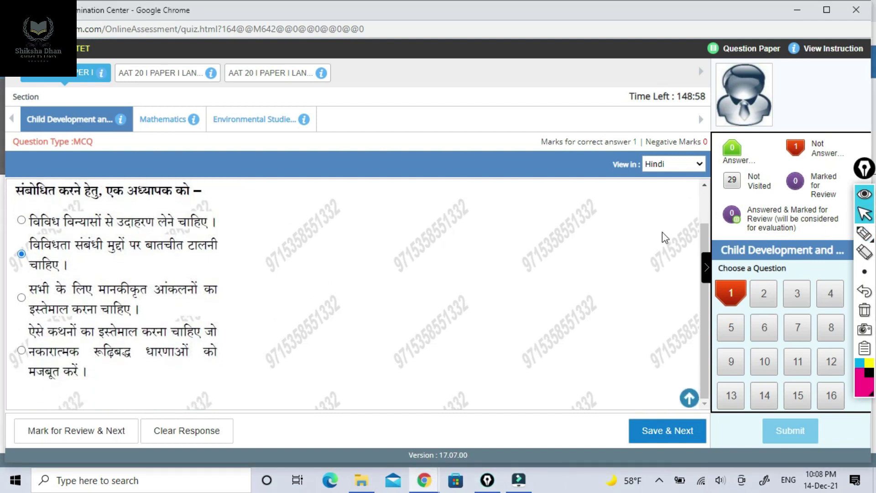
# Step: Clear the response to Question 1, choose its first answer option instead, and save it to advance to the following question
pyautogui.click(689, 398)
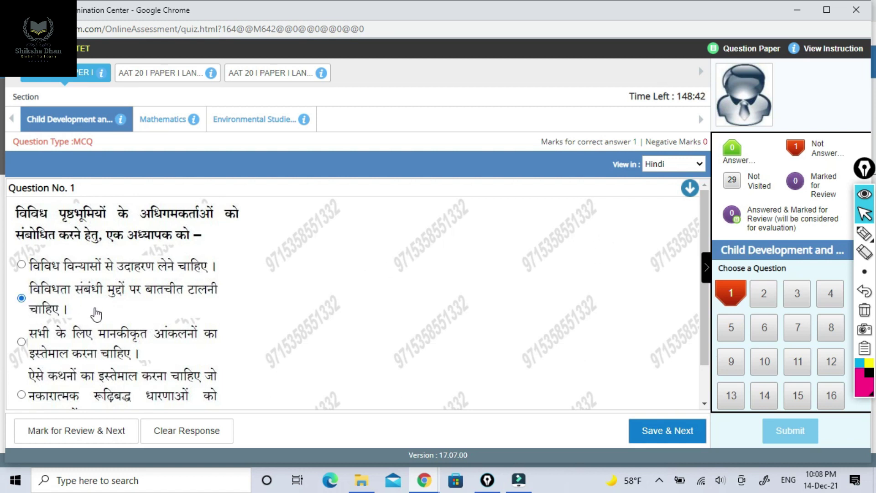
pyautogui.click(176, 439)
pyautogui.click(21, 264)
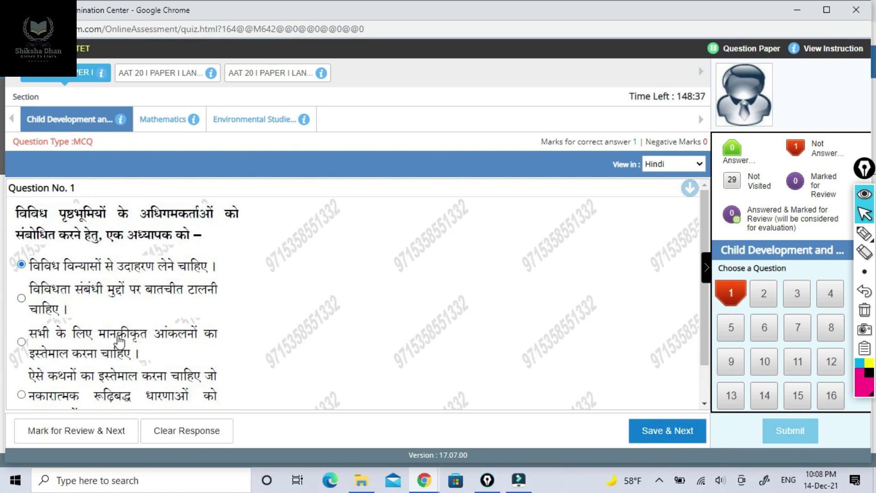
pyautogui.click(683, 438)
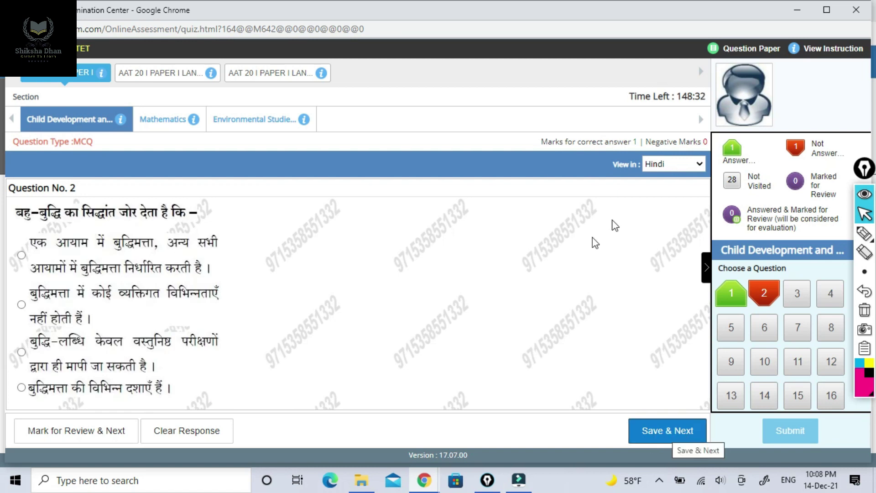
# Step: Mark Questions 1 and 2 in the question palette with the pen, and erase the marks
pyautogui.click(863, 234)
pyautogui.moveTo(741, 275)
pyautogui.mouseDown()
pyautogui.moveTo(714, 314)
pyautogui.moveTo(706, 281)
pyautogui.mouseUp()
pyautogui.moveTo(792, 252)
pyautogui.mouseDown()
pyautogui.moveTo(772, 273)
pyautogui.moveTo(782, 271)
pyautogui.mouseUp()
pyautogui.moveTo(806, 329); pyautogui.dragTo(772, 302)
pyautogui.moveTo(775, 317); pyautogui.dragTo(786, 305)
pyautogui.click(864, 312)
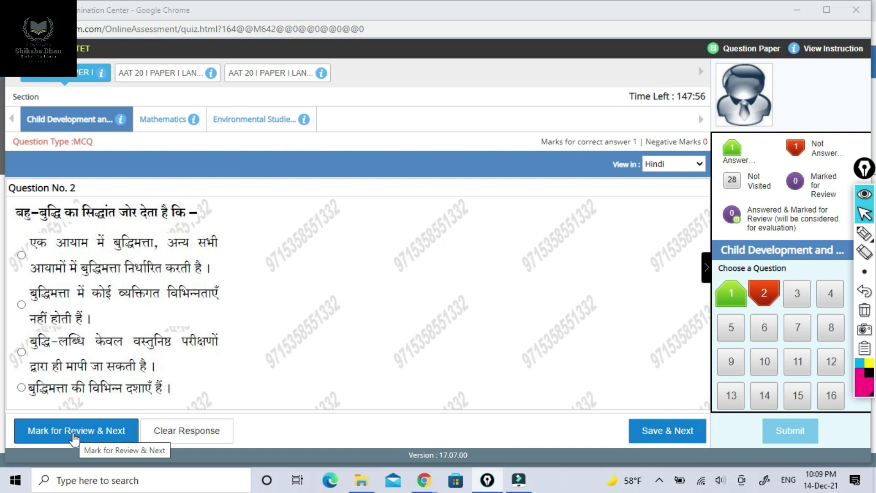
# Step: Mark Question 2 for review without an answer, circle its number in the question palette with the pen, and erase the circle
pyautogui.click(74, 436)
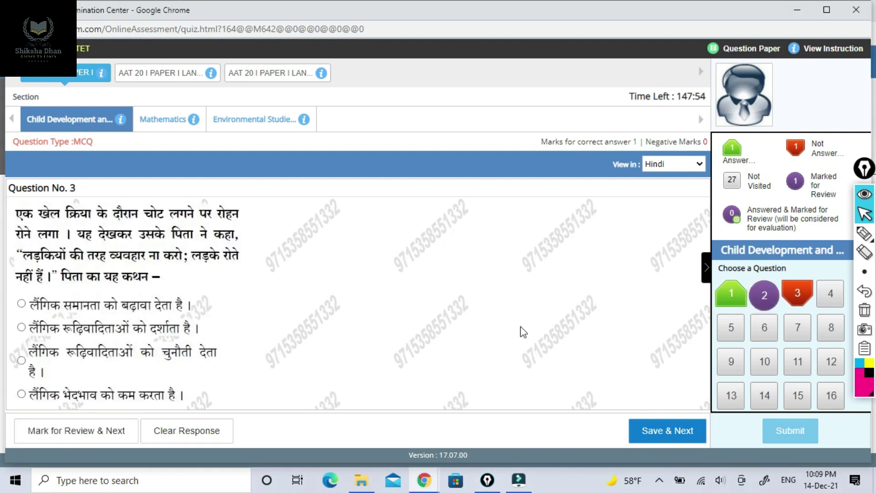
pyautogui.click(865, 235)
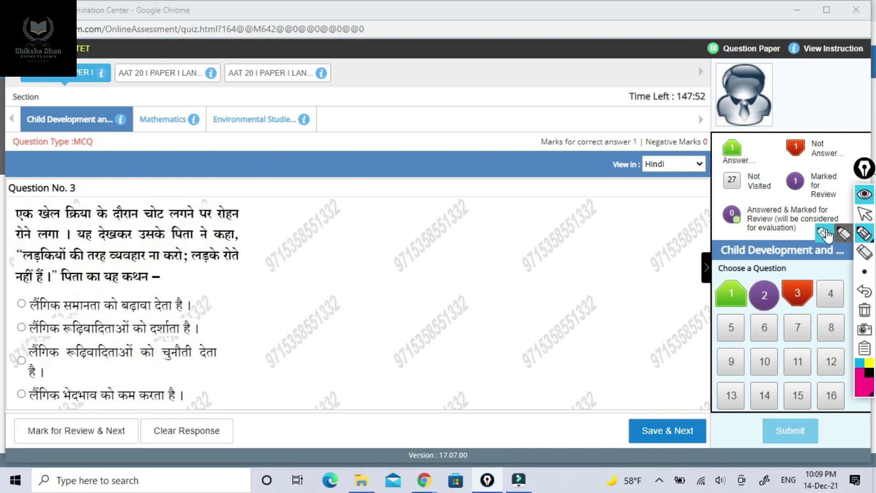
pyautogui.click(824, 234)
pyautogui.moveTo(768, 261)
pyautogui.mouseDown()
pyautogui.moveTo(782, 307)
pyautogui.moveTo(758, 264)
pyautogui.mouseUp()
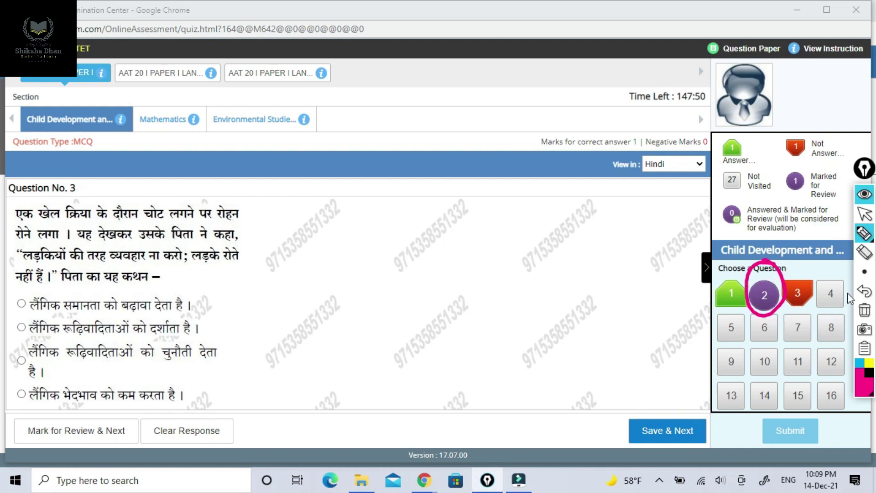
pyautogui.click(864, 311)
pyautogui.click(863, 215)
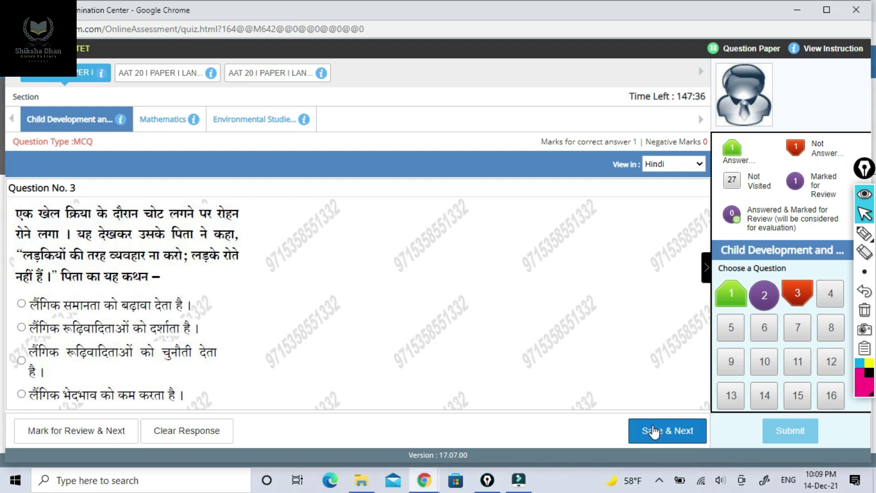
# Step: Advance past Question 3 without answering, circle its number in the question palette with the pen, and erase the circle
pyautogui.click(652, 431)
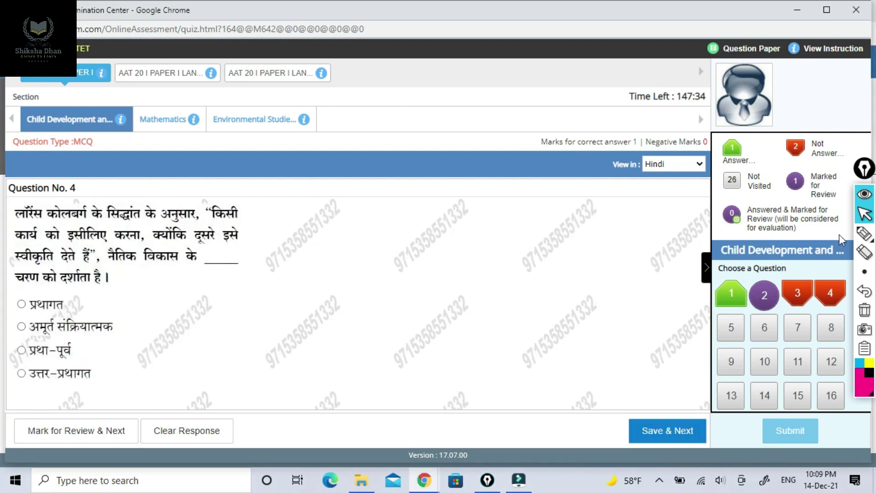
pyautogui.click(863, 234)
pyautogui.moveTo(805, 268)
pyautogui.mouseDown()
pyautogui.moveTo(794, 315)
pyautogui.moveTo(810, 273)
pyautogui.mouseUp()
pyautogui.click(863, 313)
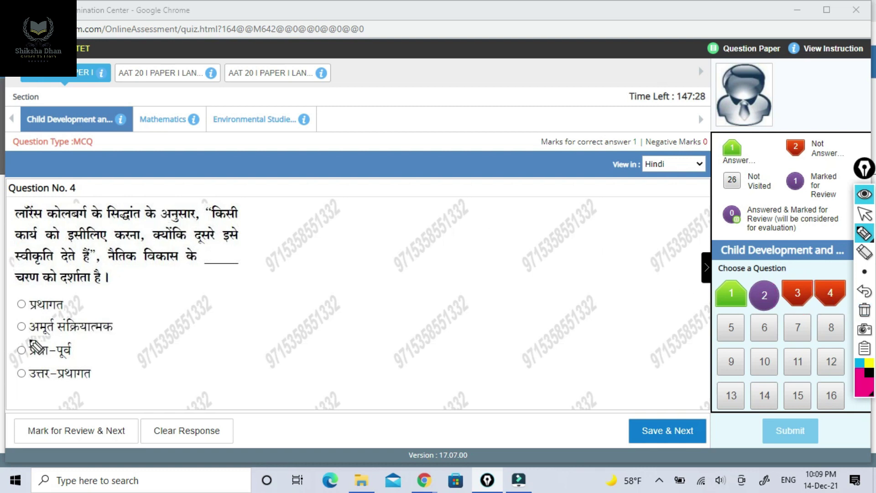
# Step: Choose the second answer option for Question 4 and mark the question for review
pyautogui.press('Escape')
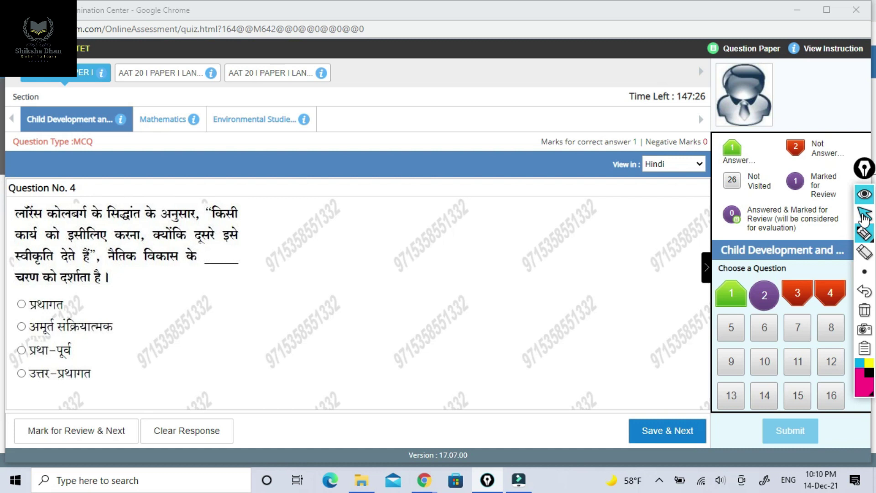
pyautogui.click(30, 327)
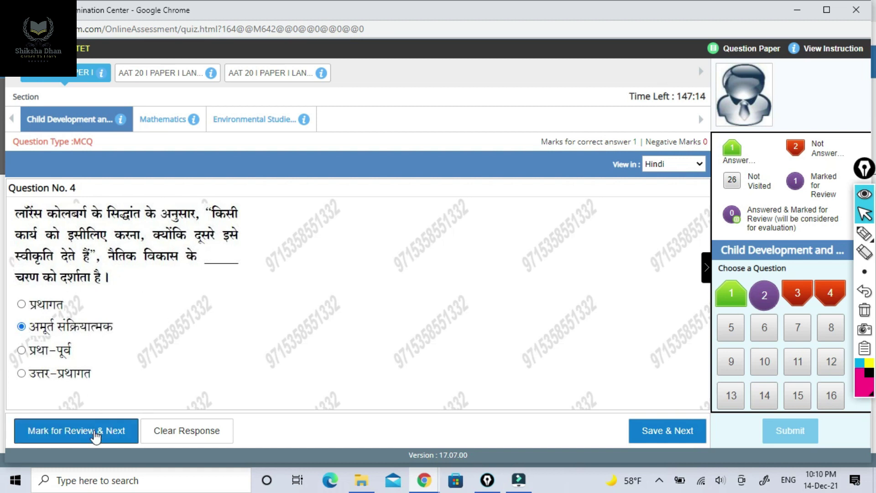
pyautogui.click(96, 435)
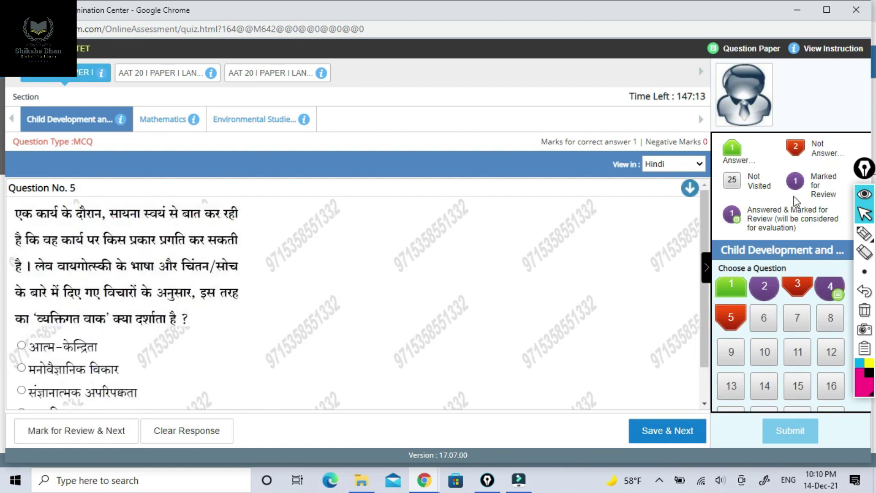
# Step: Circle Question 4 in the question palette with the pen, point an arrow at it, and erase the marks
pyautogui.click(863, 234)
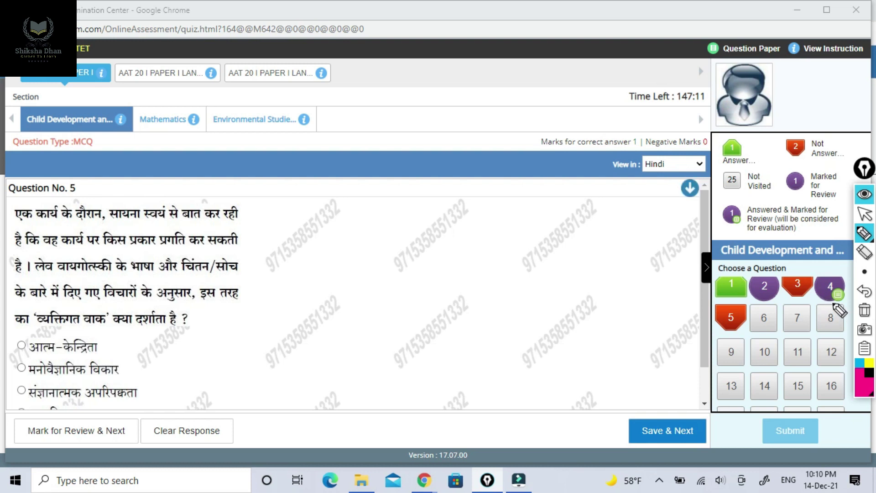
pyautogui.moveTo(831, 328)
pyautogui.mouseDown()
pyautogui.moveTo(828, 292)
pyautogui.moveTo(841, 312)
pyautogui.mouseUp()
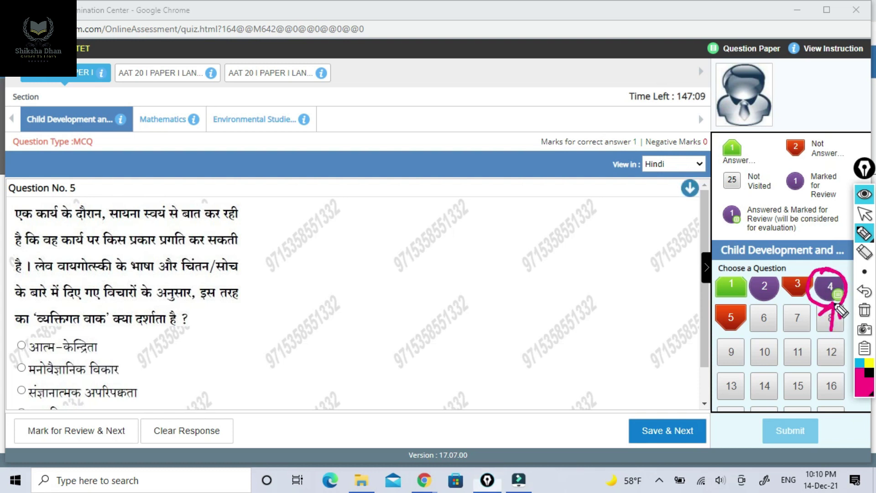
pyautogui.click(865, 310)
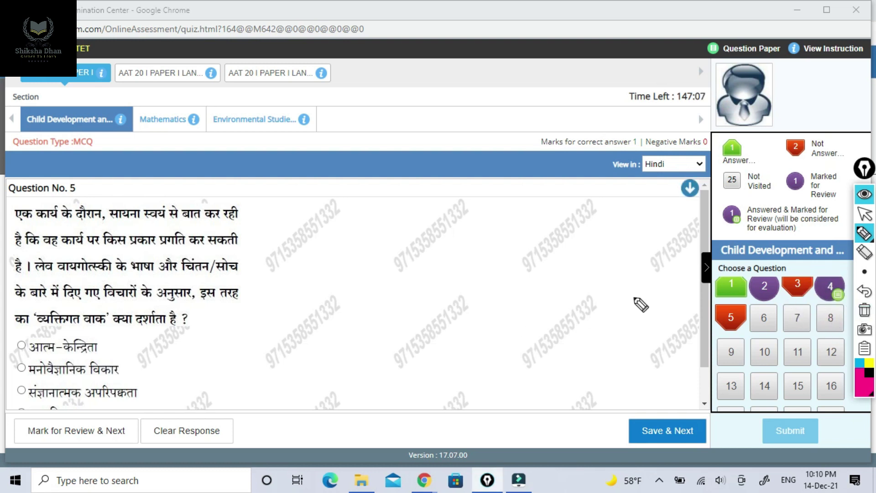
pyautogui.click(864, 213)
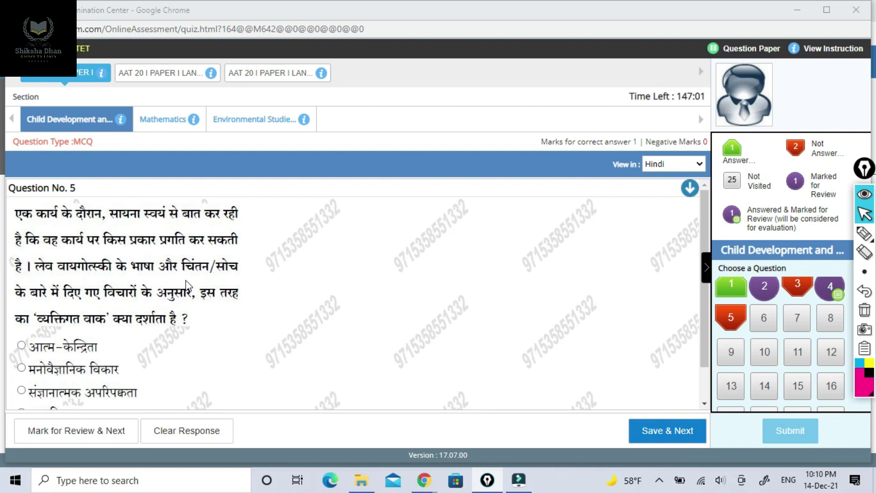
# Step: Jump to Questions 3, 23 and 17 of the Child Development section through the question palette
pyautogui.click(792, 292)
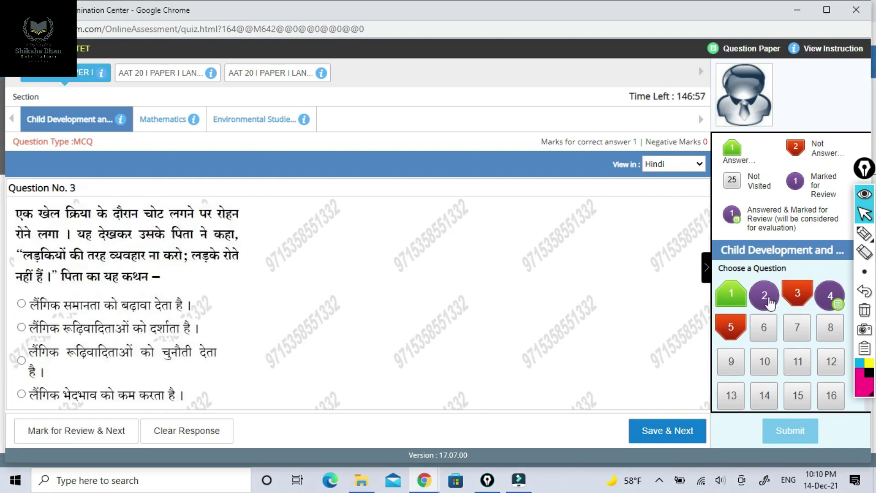
pyautogui.scroll(-3, 778, 361)
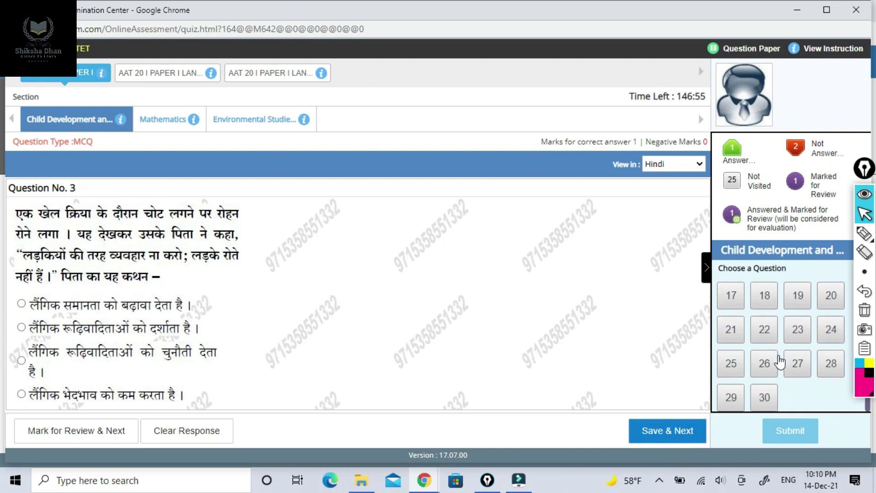
pyautogui.click(799, 340)
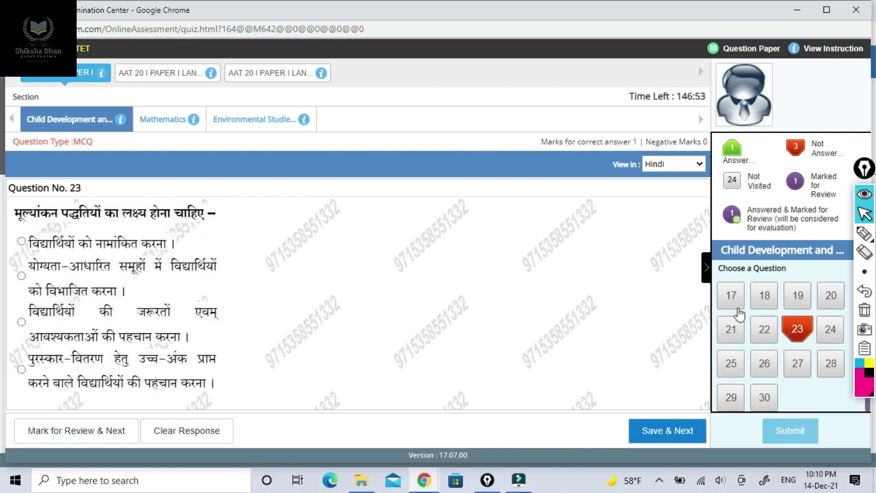
pyautogui.click(730, 296)
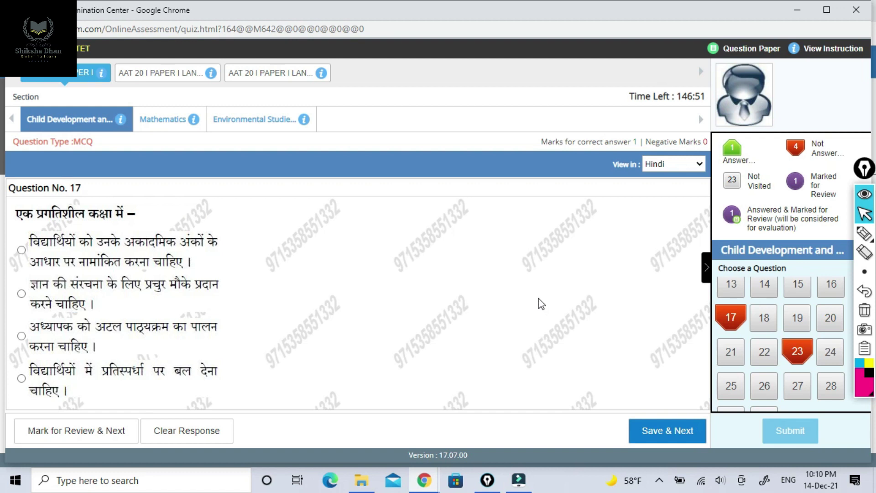
# Step: View Question 1 of the Mathematics section, and read through Question 1 of the Environmental Studies section
pyautogui.click(167, 123)
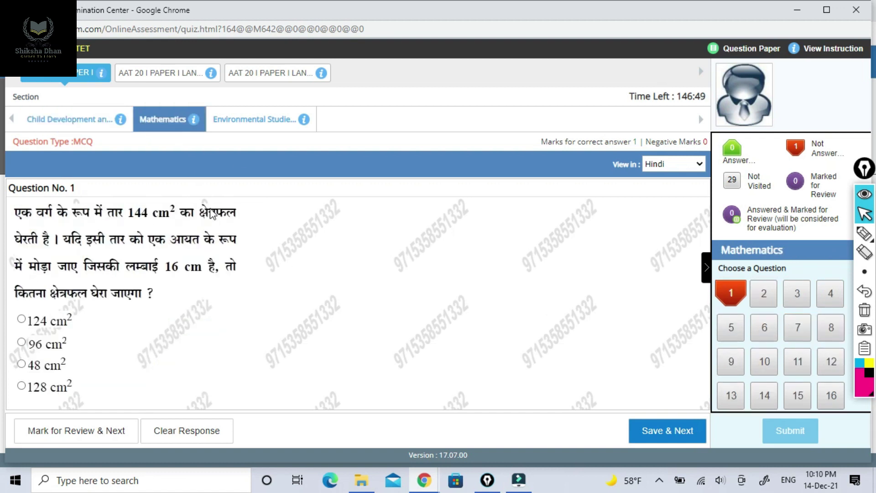
pyautogui.click(240, 127)
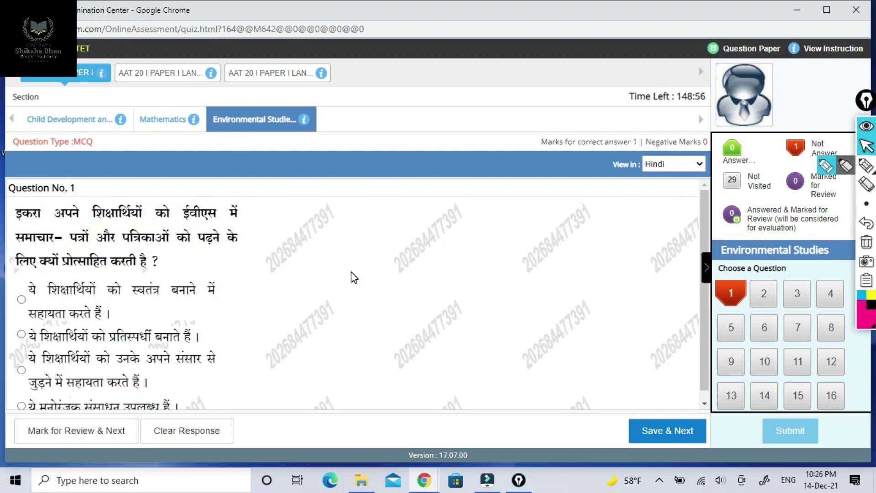
pyautogui.scroll(-1, 354, 277)
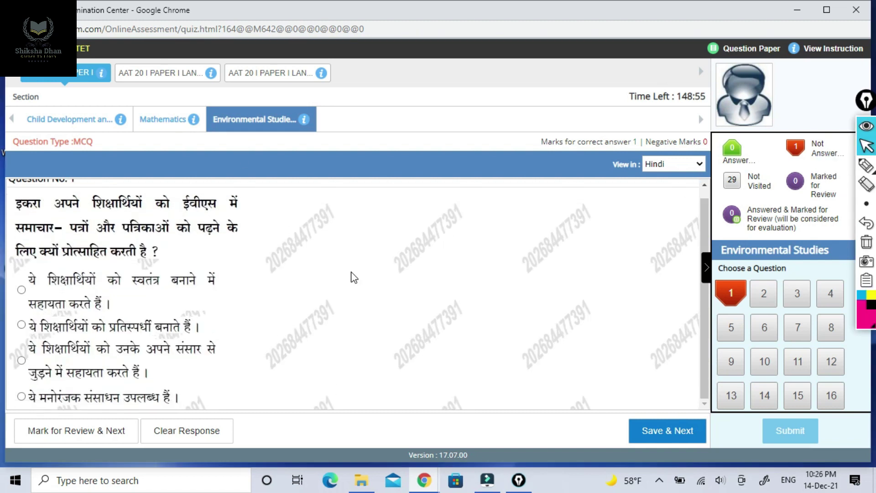
pyautogui.scroll(1, 344, 313)
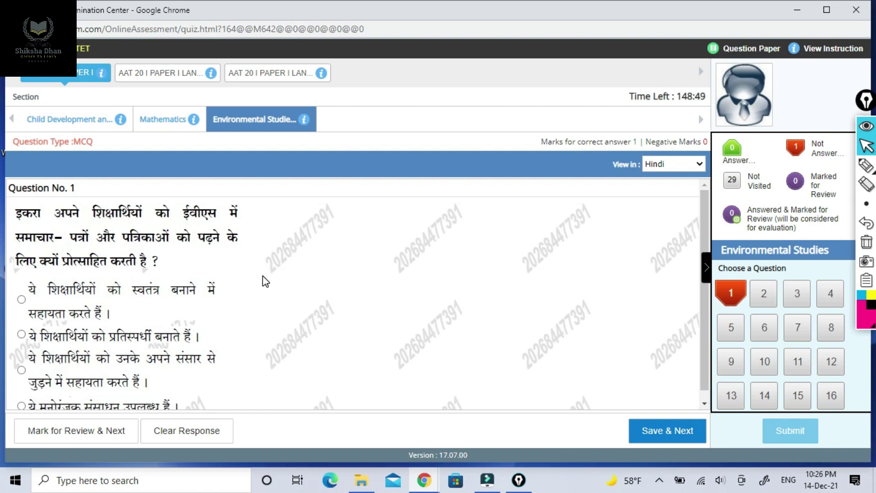
pyautogui.scroll(-1, 267, 285)
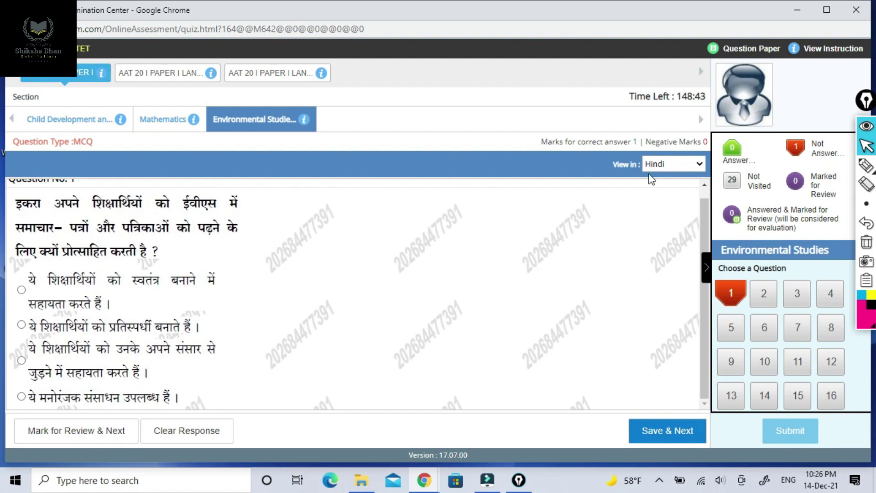
# Step: Circle the question language selector with the pen, point an arrow at it, and erase the marks
pyautogui.hotkey('ctrl', 'shift', 'h')
pyautogui.moveTo(604, 151)
pyautogui.mouseDown()
pyautogui.moveTo(664, 143)
pyautogui.moveTo(674, 160)
pyautogui.mouseUp()
pyautogui.moveTo(658, 211)
pyautogui.mouseDown()
pyautogui.moveTo(671, 176)
pyautogui.moveTo(679, 195)
pyautogui.mouseUp()
pyautogui.click(865, 242)
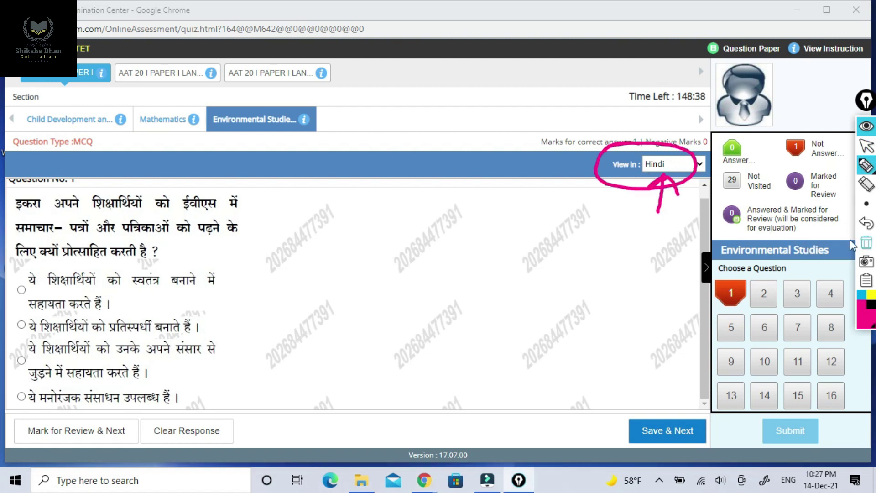
pyautogui.click(866, 146)
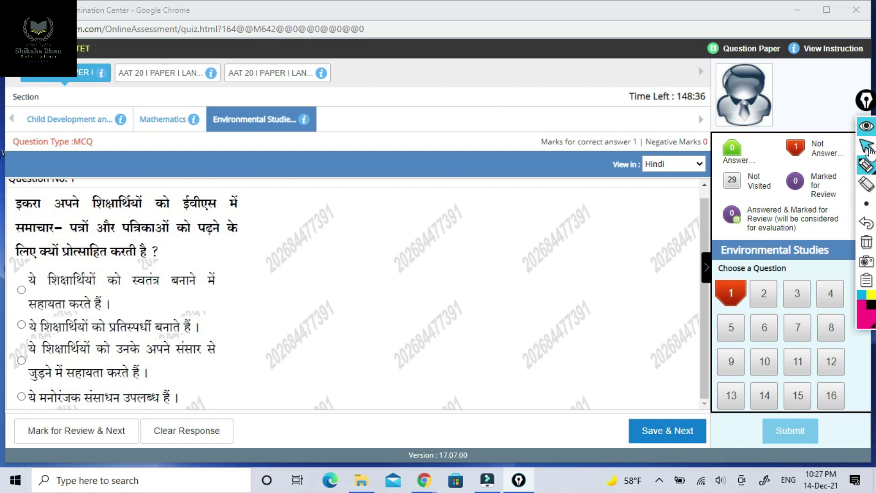
# Step: Switch the Environmental Studies question language to English and advance to Question 2 without answering
pyautogui.click(700, 165)
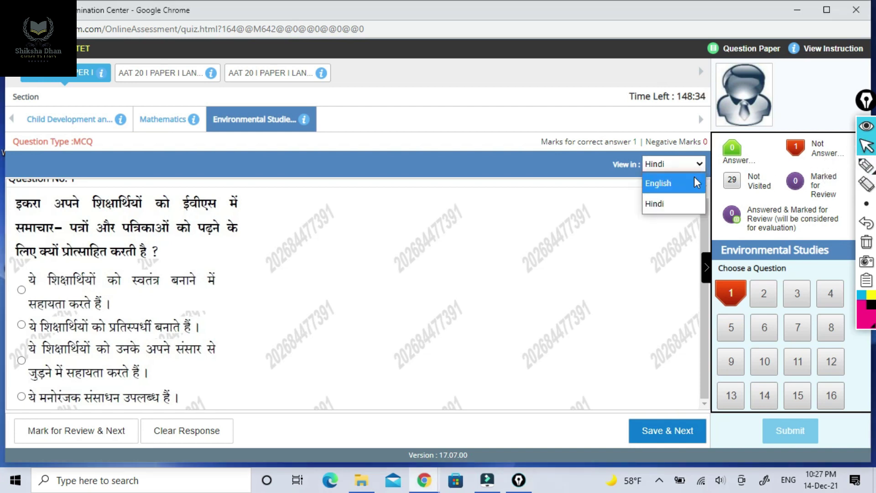
pyautogui.click(689, 190)
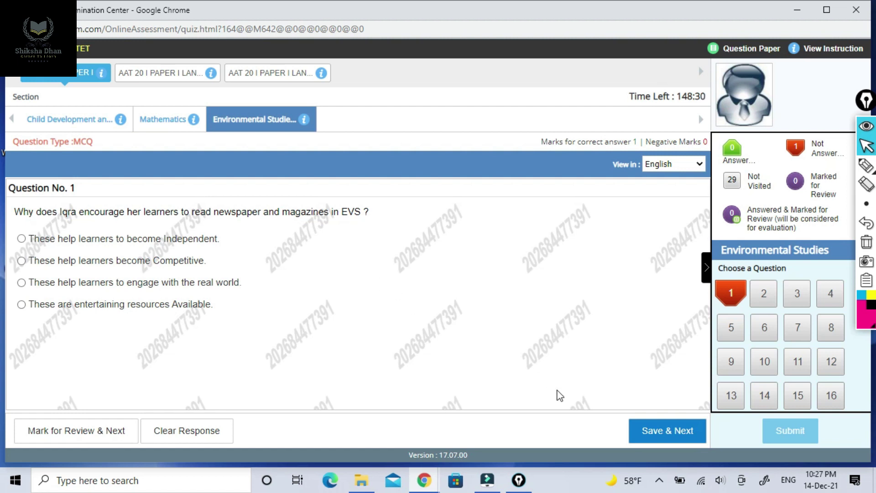
pyautogui.click(655, 435)
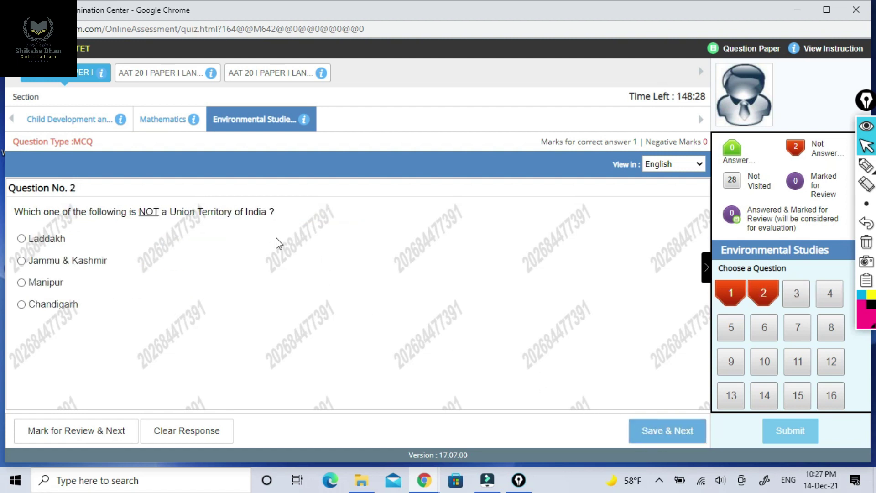
# Step: Check the language choices for Question 2 and switch its display language back to Hindi
pyautogui.click(694, 163)
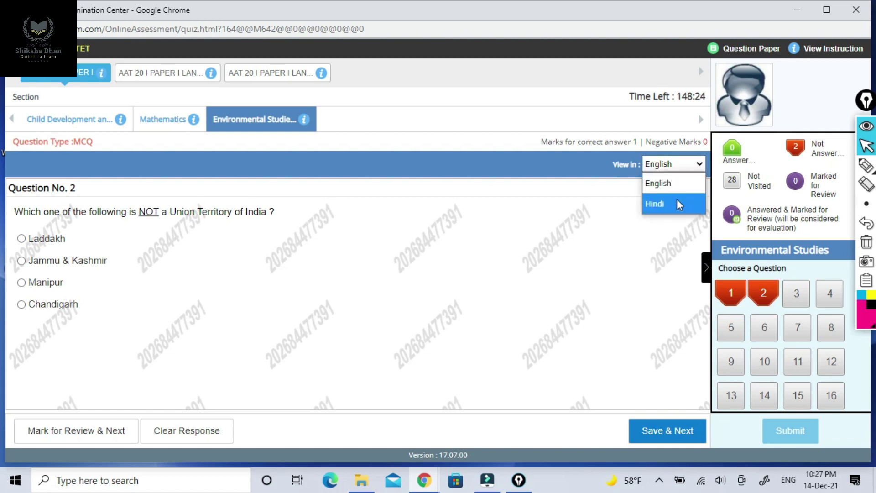
pyautogui.click(660, 180)
pyautogui.click(697, 165)
pyautogui.click(688, 201)
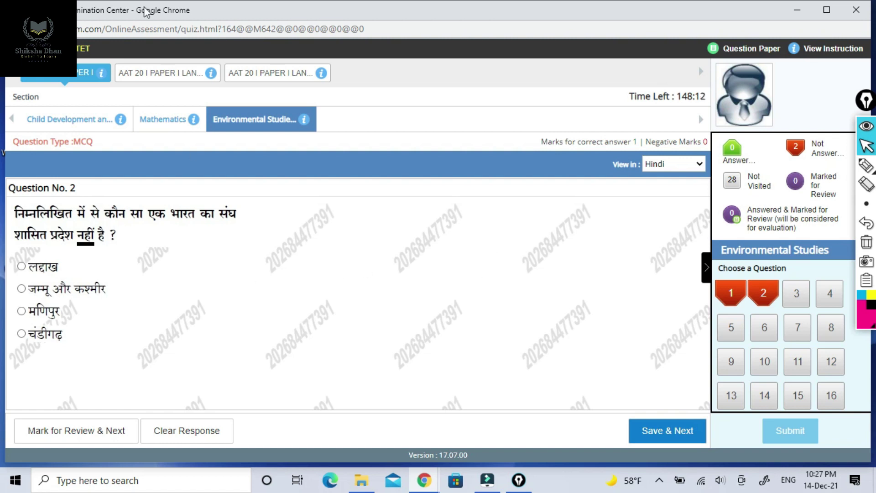
# Step: Open the second Paper I group and view its Language I Hindi section
pyautogui.click(165, 73)
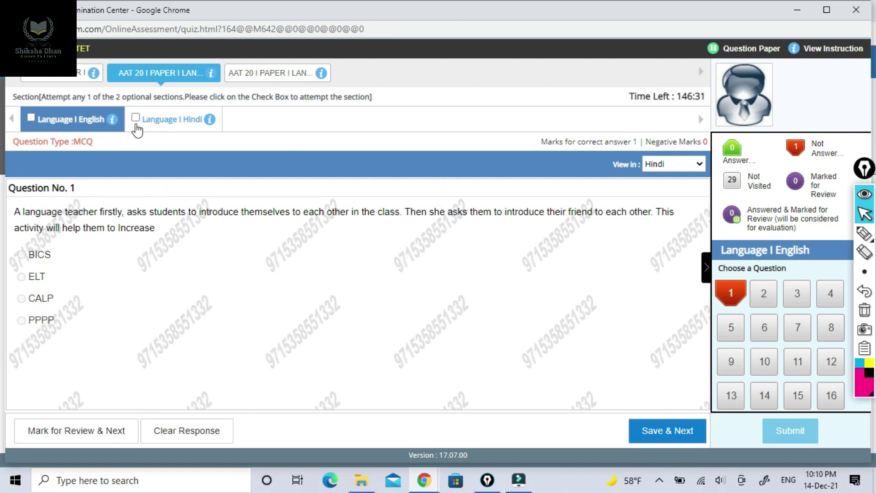
pyautogui.click(158, 127)
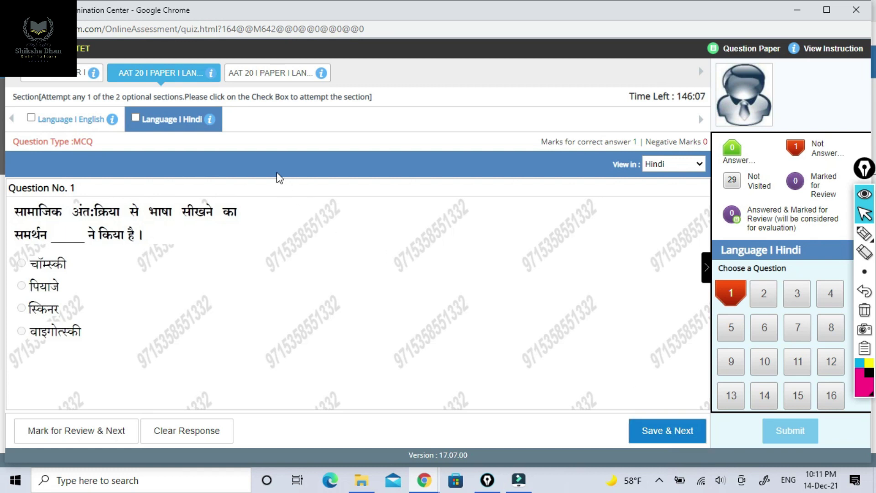
# Step: View the Language I English section, and open the third Paper I group at Language II English
pyautogui.click(66, 121)
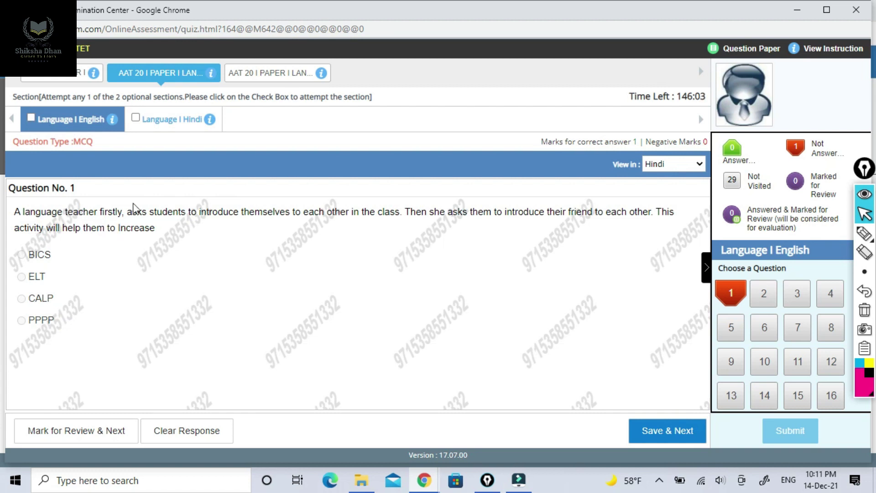
pyautogui.click(277, 74)
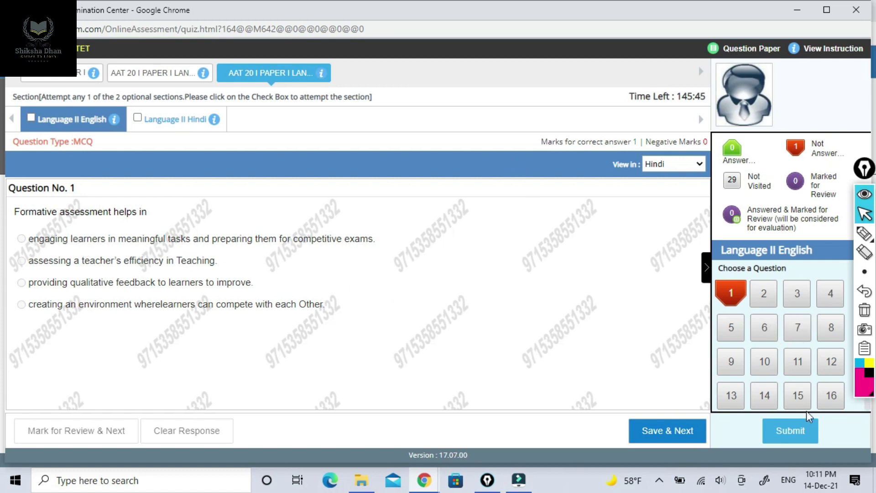
# Step: Circle the remaining exam time with the pen, point arrows at it, and erase the marks
pyautogui.click(863, 233)
pyautogui.moveTo(675, 102)
pyautogui.mouseDown()
pyautogui.moveTo(702, 123)
pyautogui.moveTo(721, 114)
pyautogui.moveTo(631, 145)
pyautogui.moveTo(660, 153)
pyautogui.mouseUp()
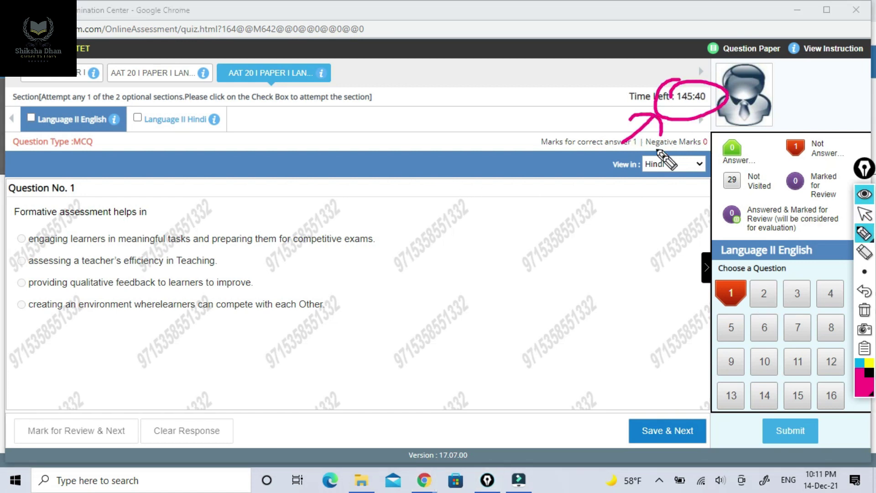
pyautogui.click(864, 309)
pyautogui.moveTo(721, 109)
pyautogui.mouseDown()
pyautogui.moveTo(645, 101)
pyautogui.moveTo(640, 74)
pyautogui.moveTo(719, 109)
pyautogui.mouseUp()
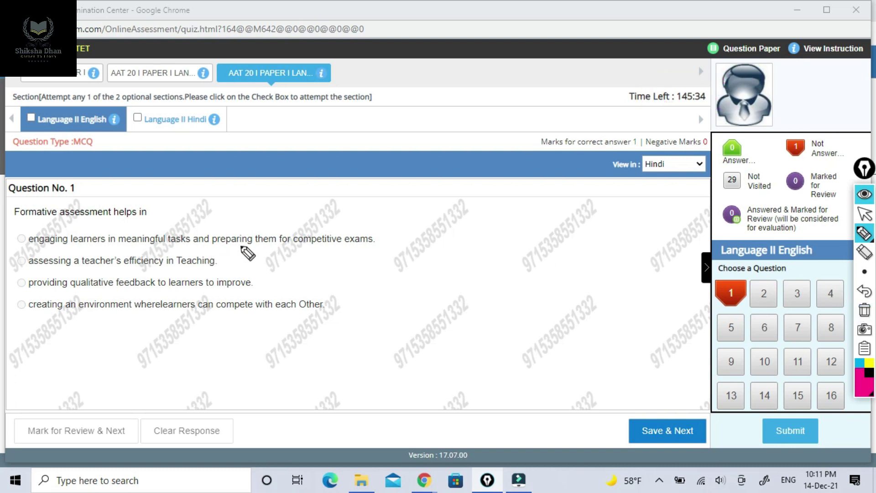
pyautogui.moveTo(687, 105)
pyautogui.mouseDown()
pyautogui.moveTo(669, 124)
pyautogui.moveTo(676, 112)
pyautogui.moveTo(691, 122)
pyautogui.mouseUp()
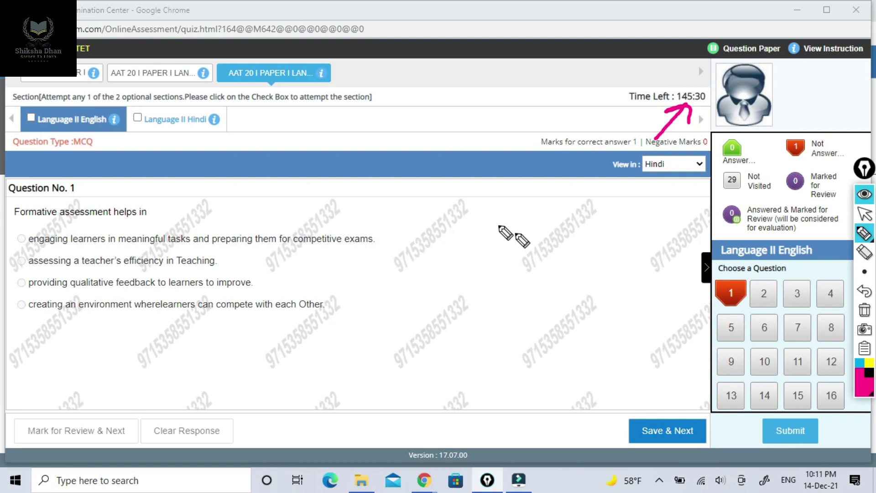
pyautogui.click(864, 313)
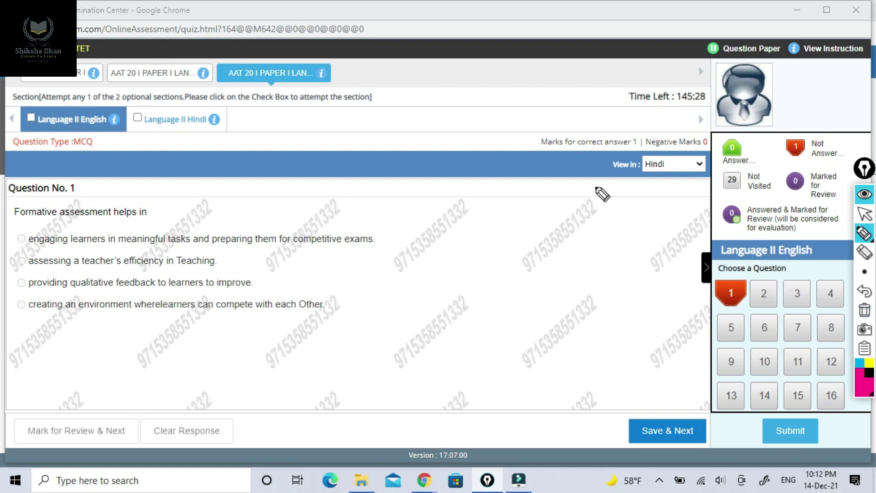
# Step: Circle the whole Time Left display with the pen twice, clearing the marks each time
pyautogui.moveTo(640, 78)
pyautogui.mouseDown()
pyautogui.moveTo(616, 89)
pyautogui.moveTo(700, 120)
pyautogui.mouseUp()
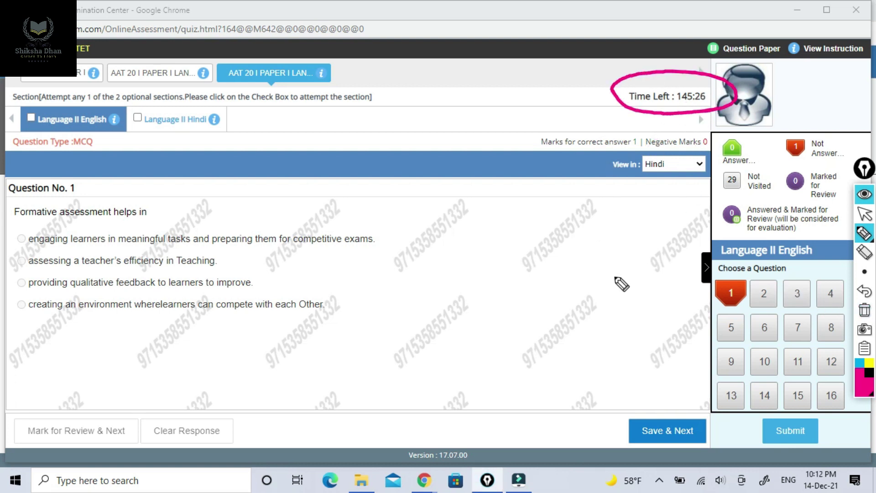
pyautogui.click(864, 313)
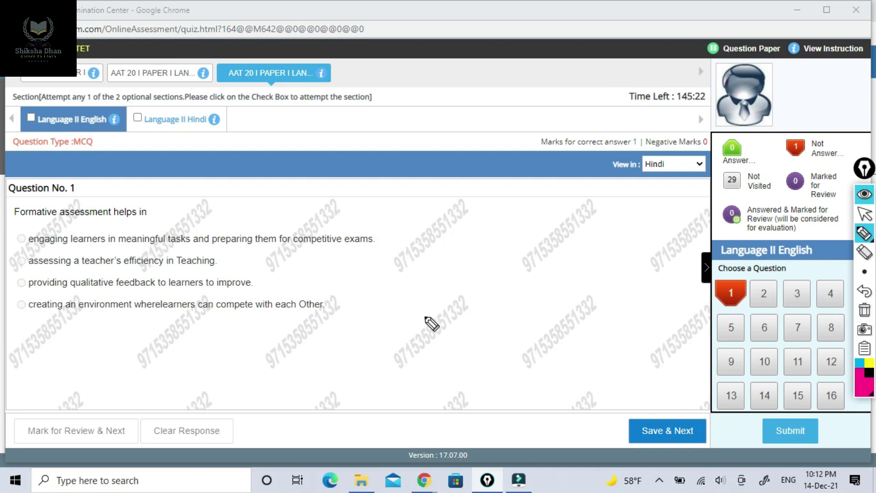
pyautogui.moveTo(695, 83); pyautogui.dragTo(720, 94)
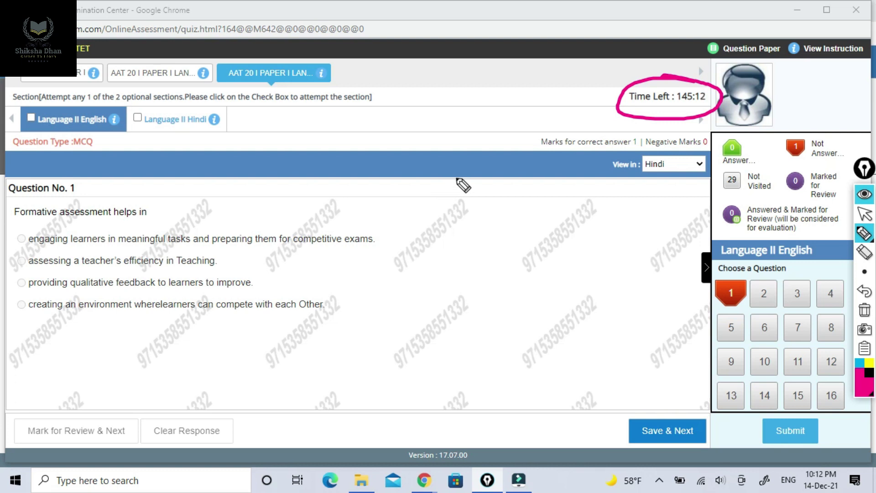
pyautogui.moveTo(771, 82)
pyautogui.mouseDown()
pyautogui.moveTo(730, 86)
pyautogui.moveTo(751, 97)
pyautogui.mouseUp()
pyautogui.click(864, 310)
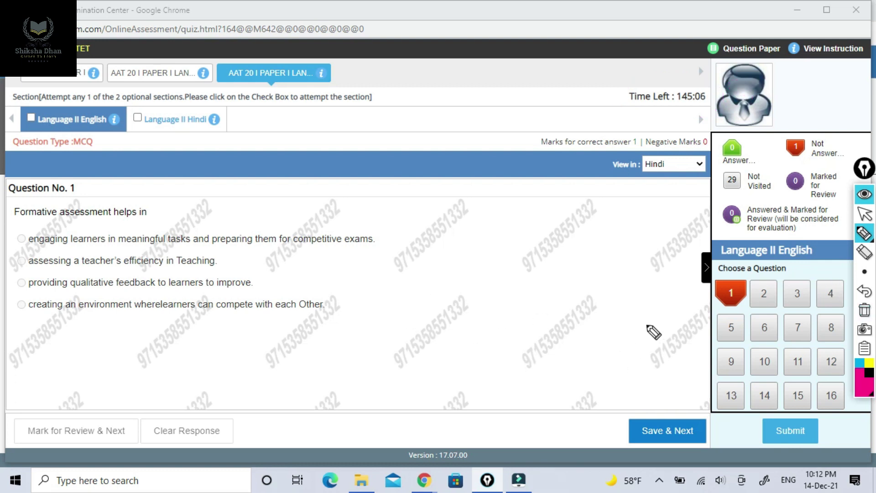
# Step: Circle the exam's Submit control, mark it again together with the Time Left display, and clear all pen marks
pyautogui.moveTo(729, 392)
pyautogui.mouseDown()
pyautogui.moveTo(739, 447)
pyautogui.moveTo(753, 392)
pyautogui.mouseUp()
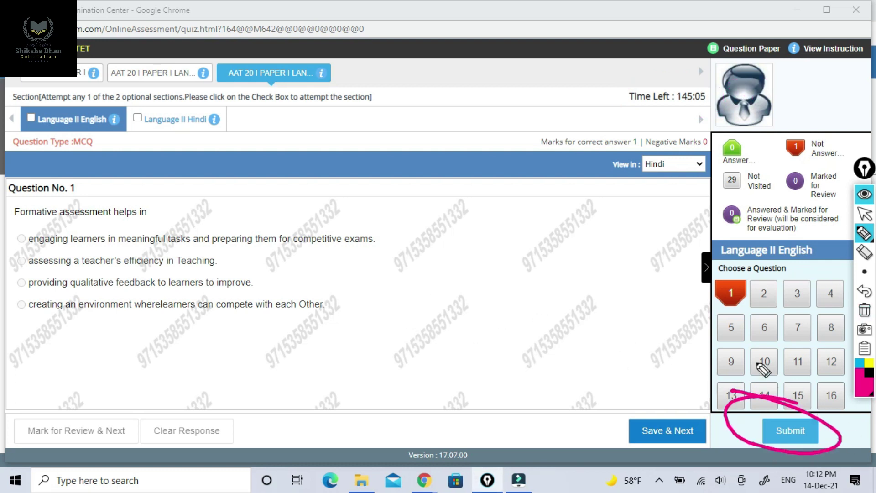
pyautogui.click(864, 310)
pyautogui.moveTo(668, 77); pyautogui.dragTo(753, 100)
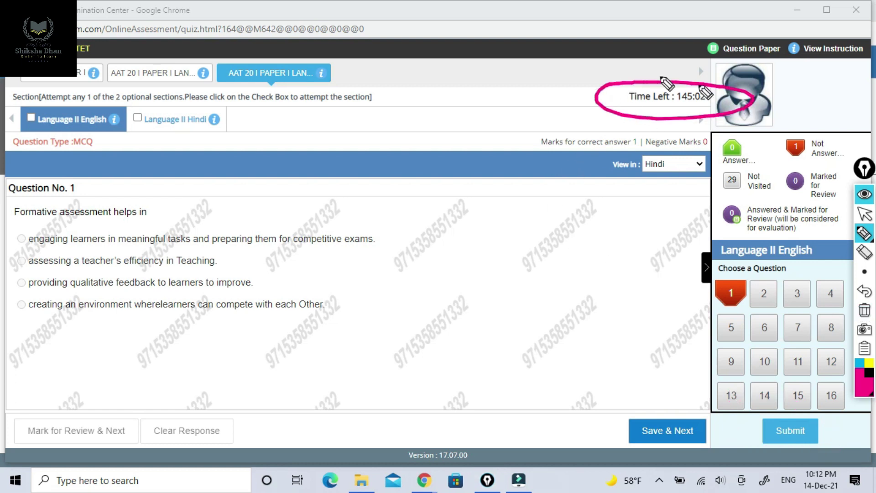
pyautogui.moveTo(785, 401)
pyautogui.mouseDown()
pyautogui.moveTo(828, 440)
pyautogui.moveTo(833, 416)
pyautogui.mouseUp()
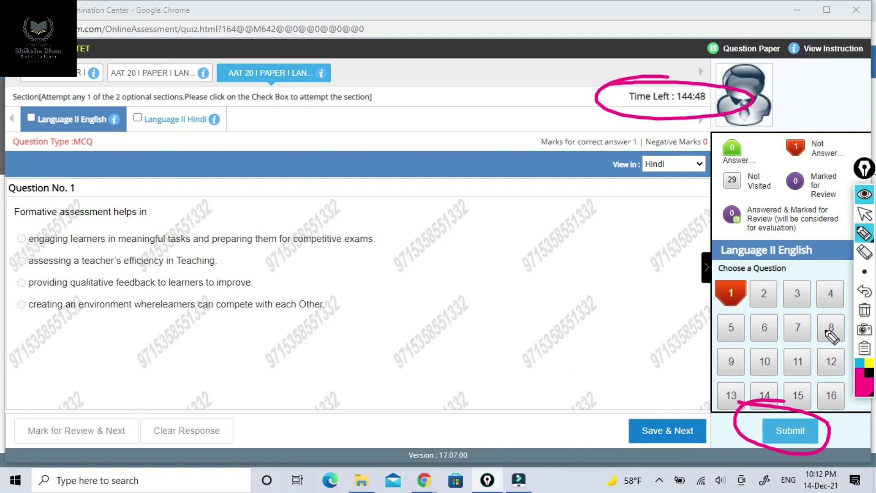
pyautogui.click(864, 310)
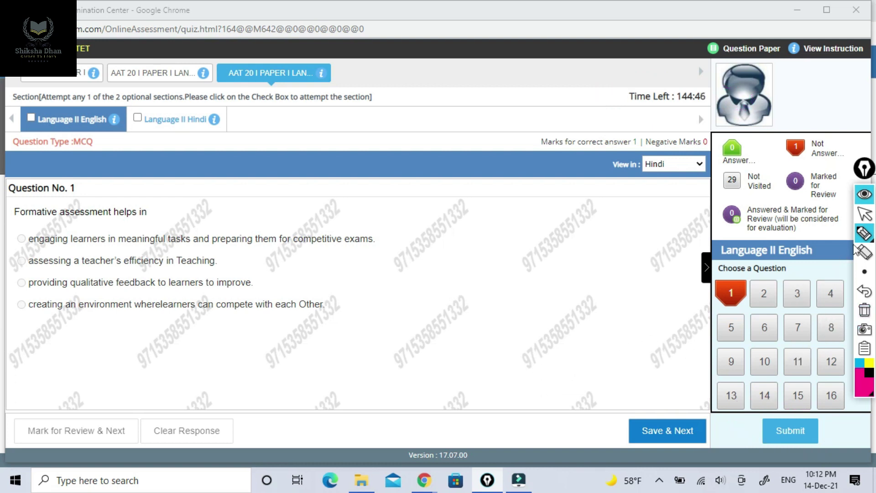
# Step: Leave pen mode, review the Exam Summary for all groups, and submit the exam with both confirmations
pyautogui.click(866, 217)
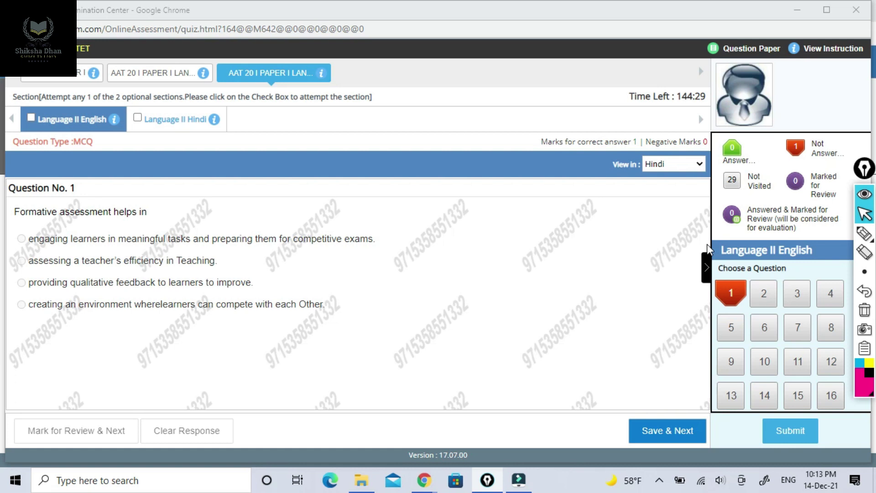
pyautogui.click(800, 430)
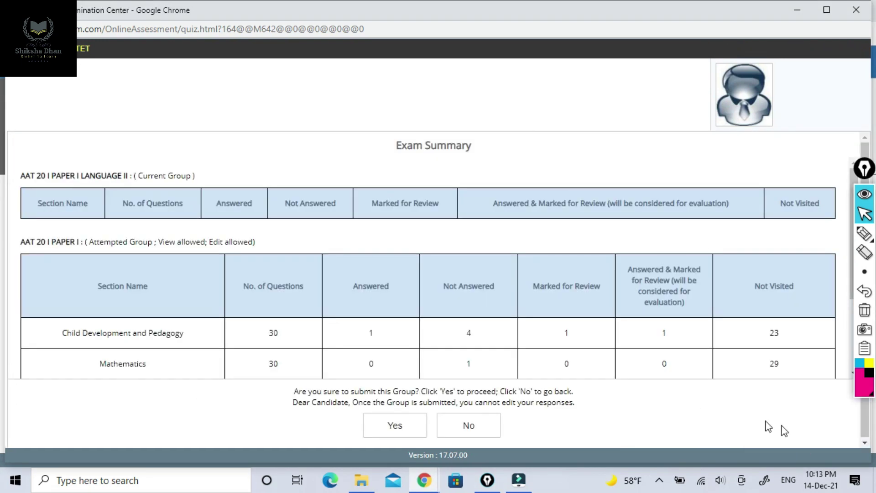
pyautogui.scroll(-3, 432, 316)
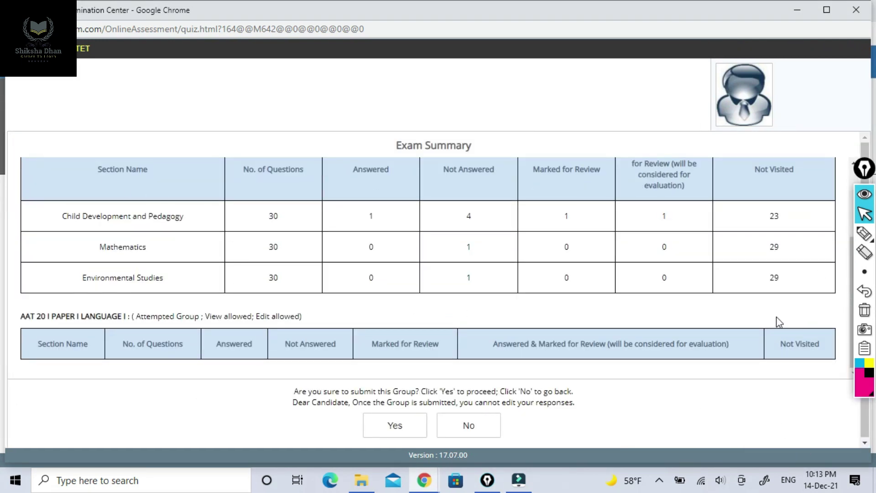
pyautogui.scroll(3, 634, 310)
pyautogui.scroll(-3, 636, 319)
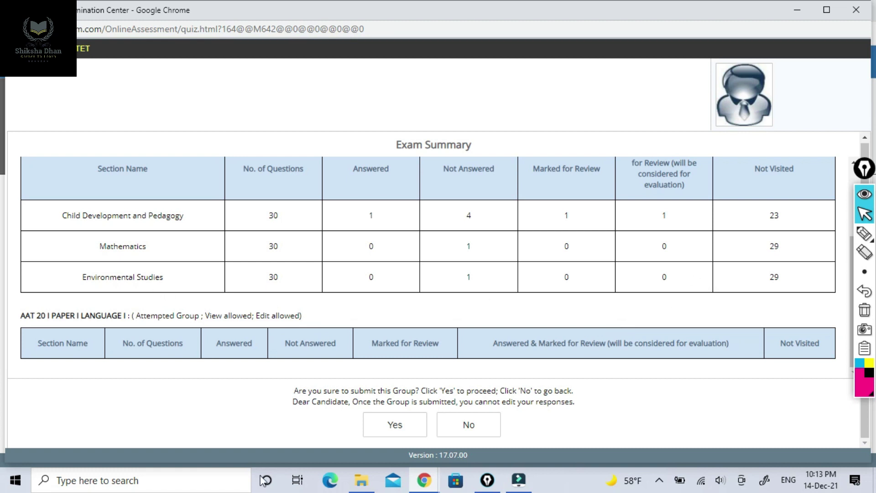
pyautogui.click(396, 427)
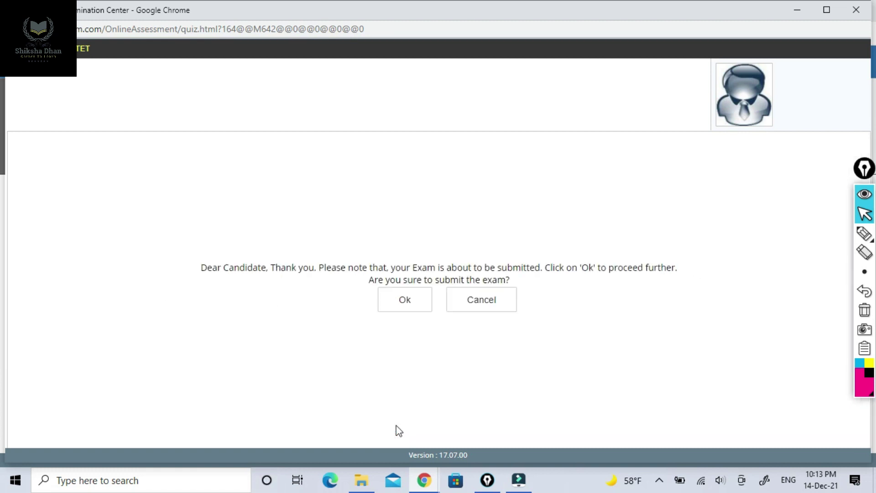
pyautogui.click(410, 303)
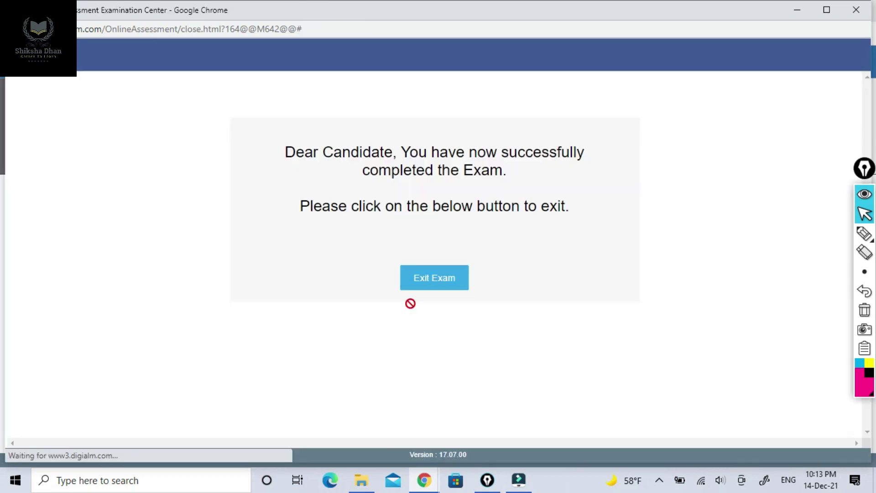